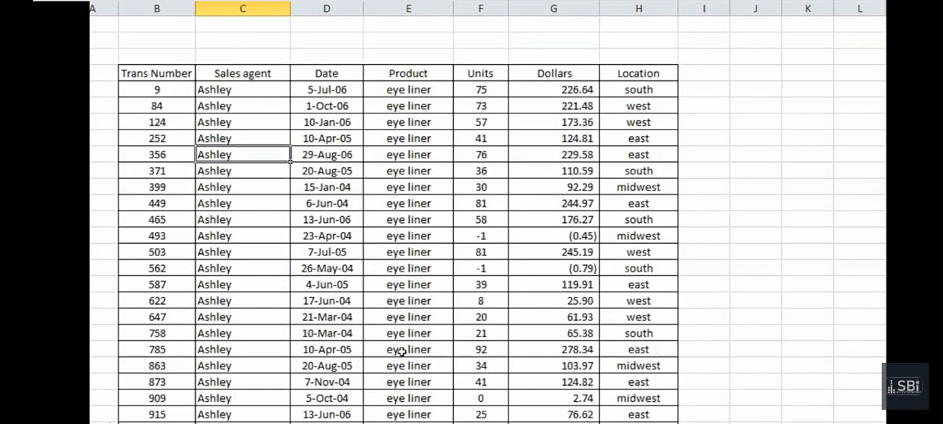
key("Right")
key("Right")
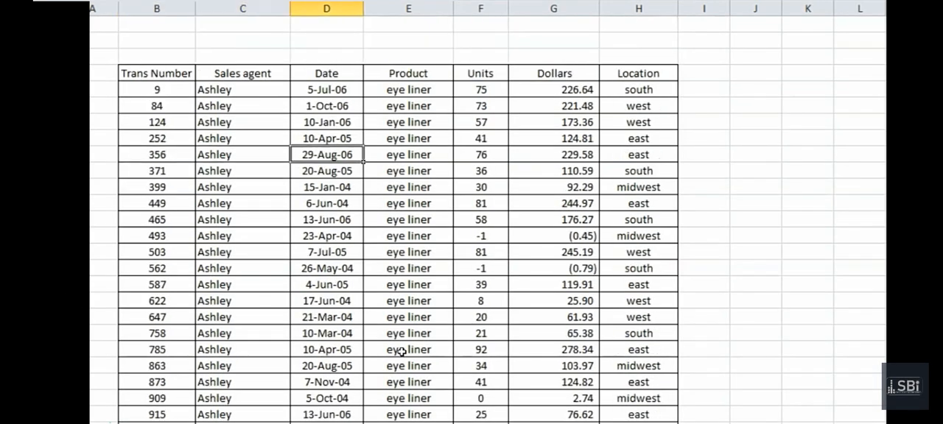
key("Down")
key("Left")
key("Left")
key("Up")
Sort the whole sales table by Trans Number, on values, from smallest to largest
left_click(164, 317)
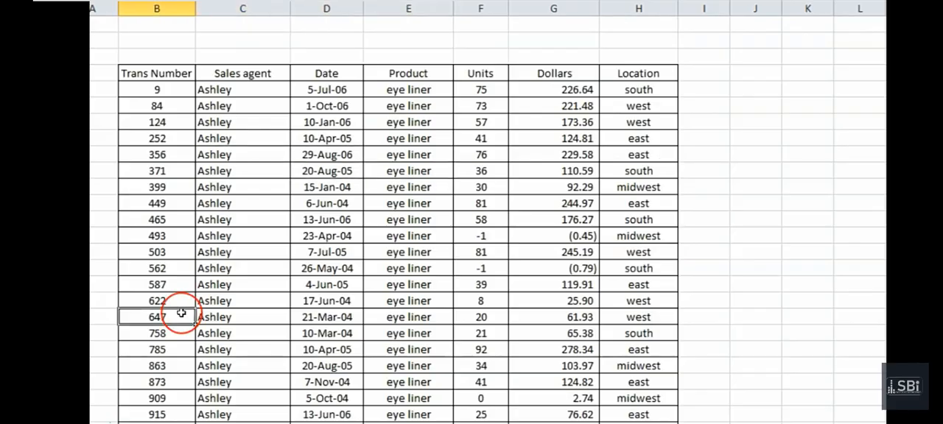
key("ctrl+a")
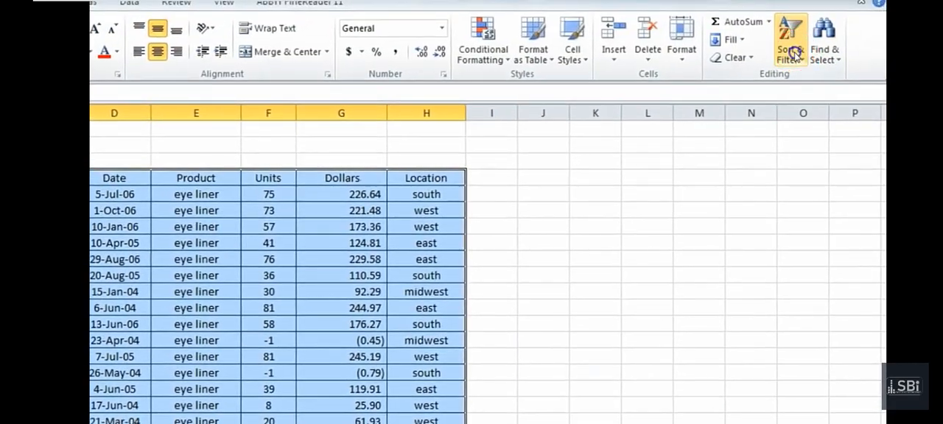
left_click(789, 50)
left_click(813, 119)
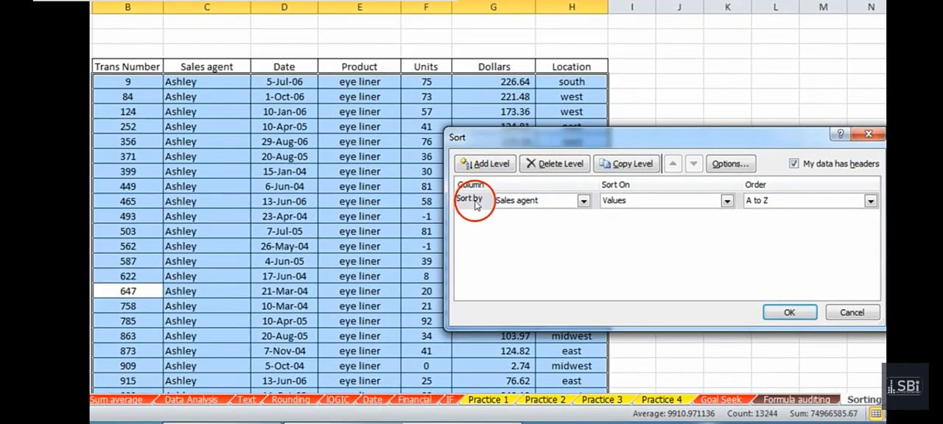
left_click(552, 202)
left_click(552, 214)
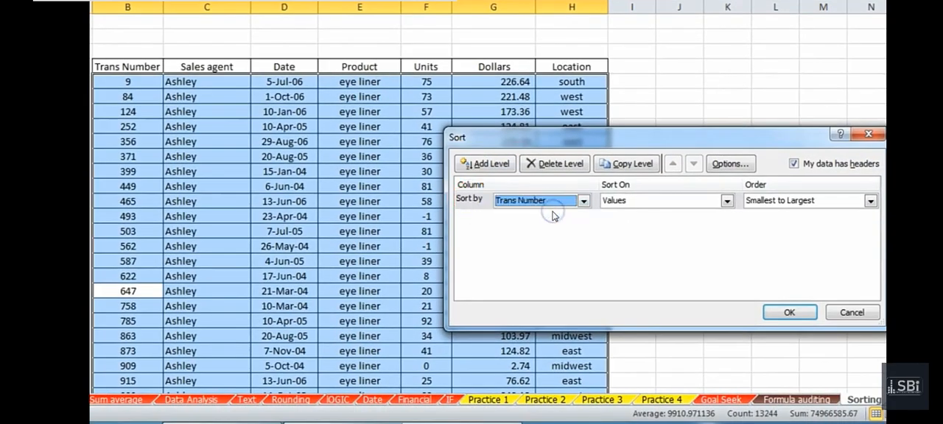
left_click(789, 312)
Look through the sorted transactions down to the last record to check the Trans Number order
left_click(273, 175)
key("Left")
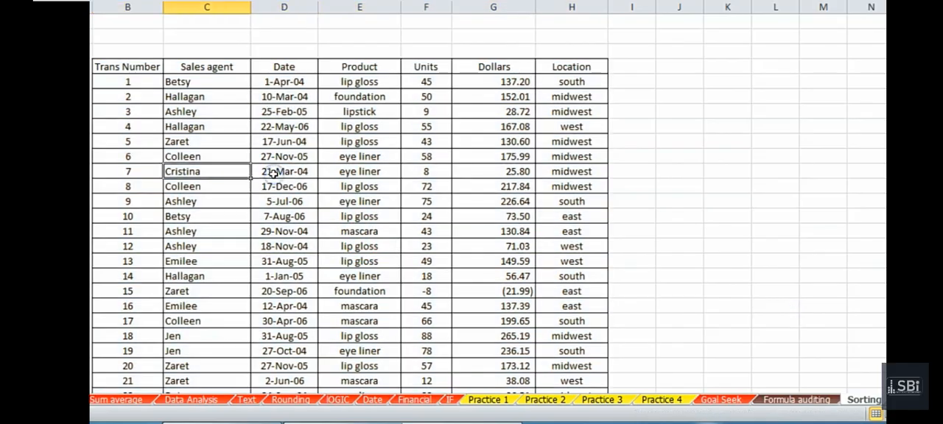
key("Down")
key("Down")
key("Page_Down")
key("Page_Down")
key("Page_Down")
key("Left")
key("Left")
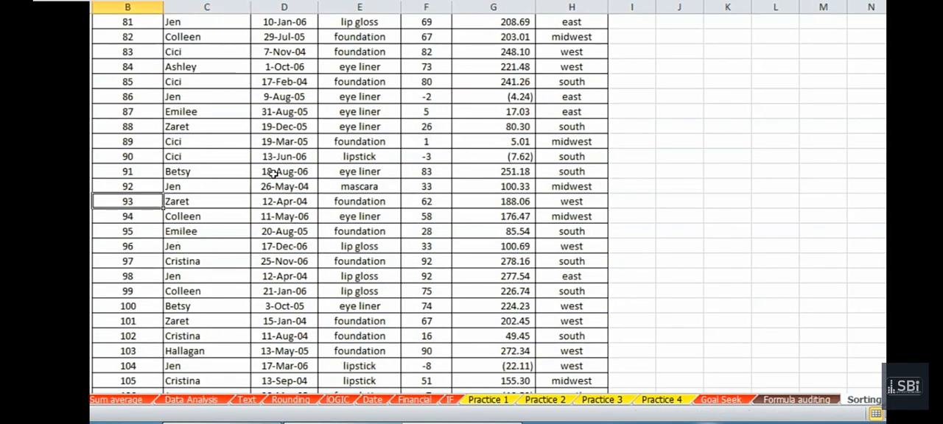
key("Right")
key("Page_Up")
key("Page_Up")
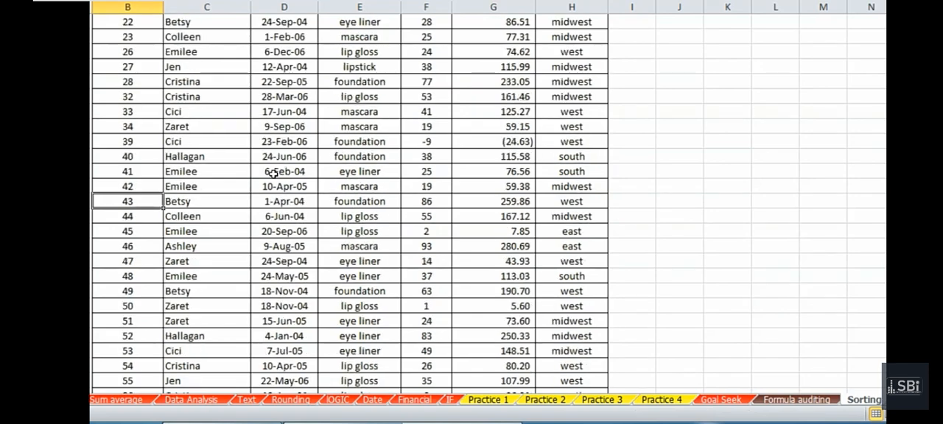
key("ctrl+Down")
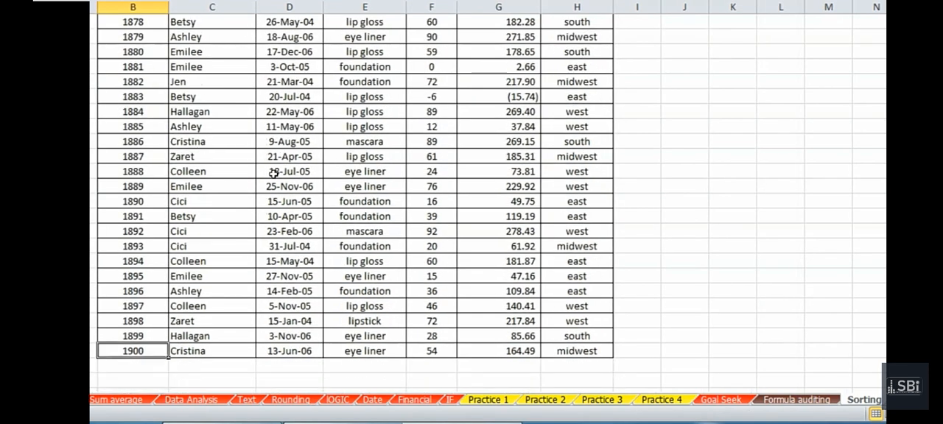
key("Right")
key("Right")
key("Right")
key("Right")
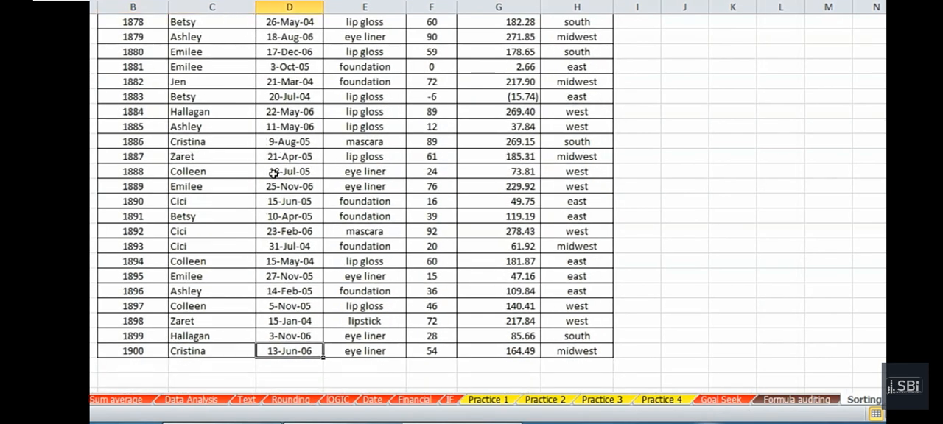
key("Left")
key("Left")
key("Left")
key("Left")
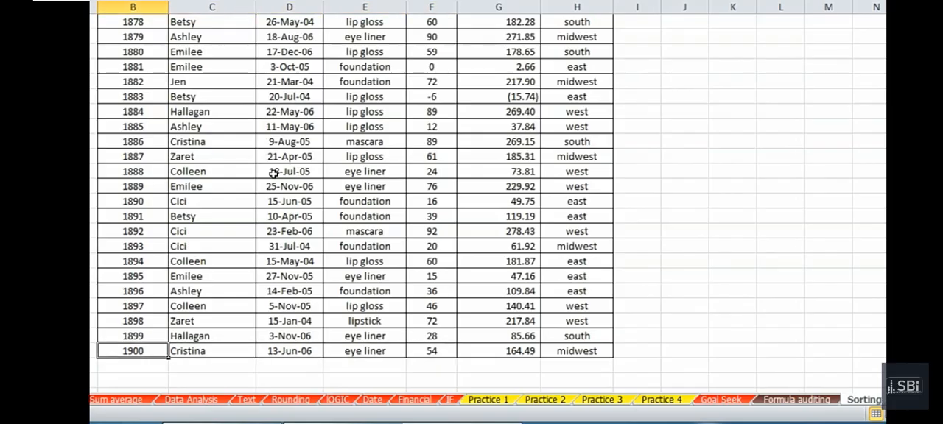
Try turning on filtering for the sales table from its Trans Number header, and undo it
key("ctrl+Home")
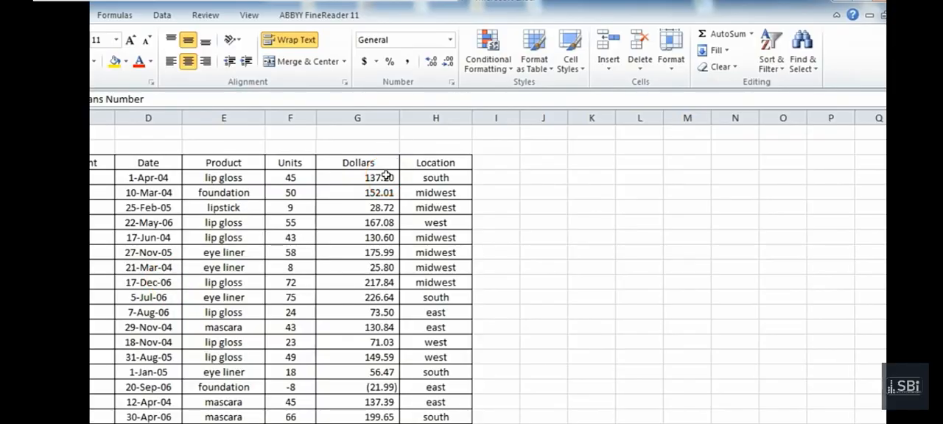
left_click(767, 63)
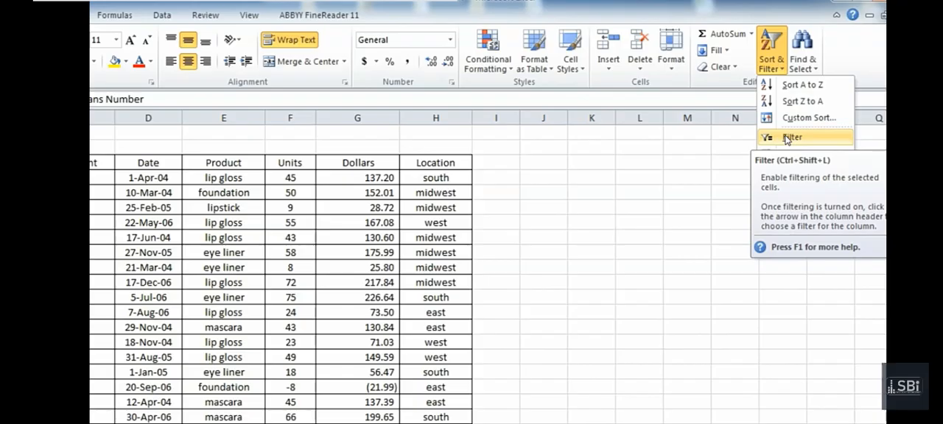
left_click(786, 139)
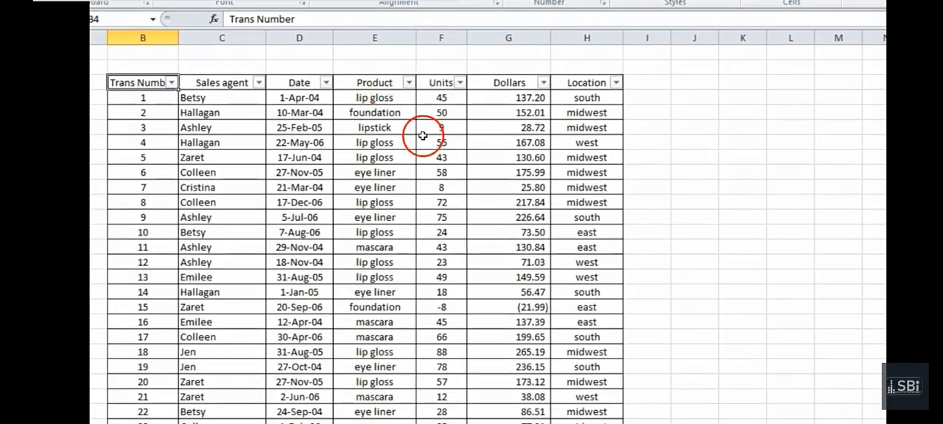
left_click(272, 218)
key("ctrl+z")
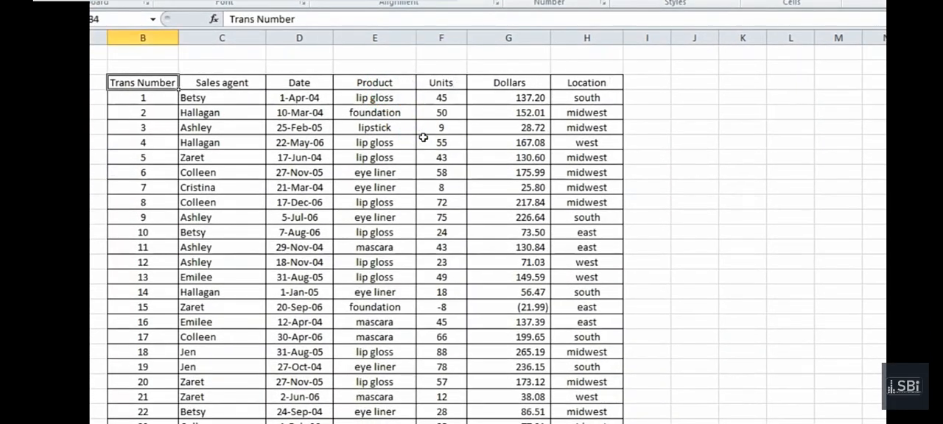
key("Down")
key("Down")
key("Down")
key("Right")
key("Right")
key("Down")
key("Down")
key("Down")
key("Down")
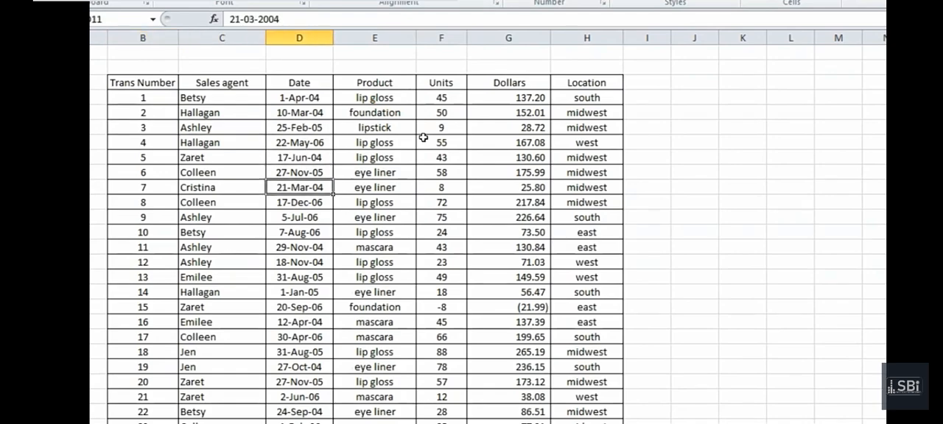
key("Down")
key("Down")
key("Down")
key("Down")
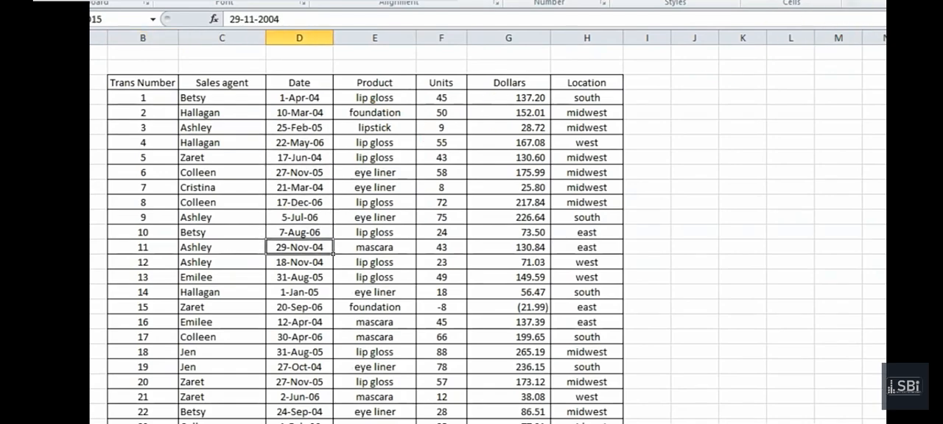
key("Down")
key("Down")
key("Right")
key("Right")
key("Down")
key("Right")
key("Right")
key("Right")
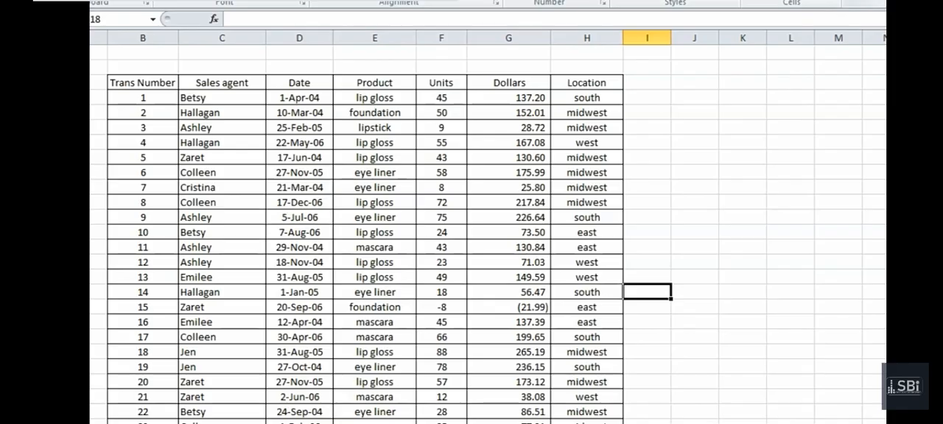
Turn on filtering for the header row of the sales table
key("ctrl+shift+l")
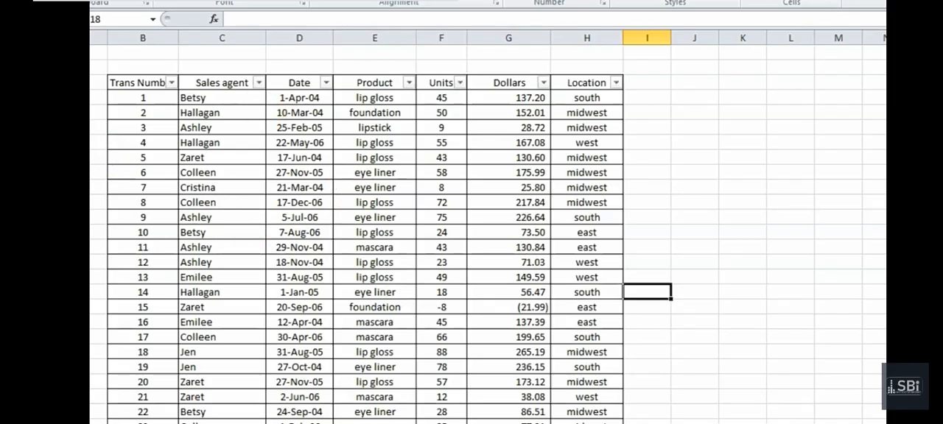
left_click(257, 192)
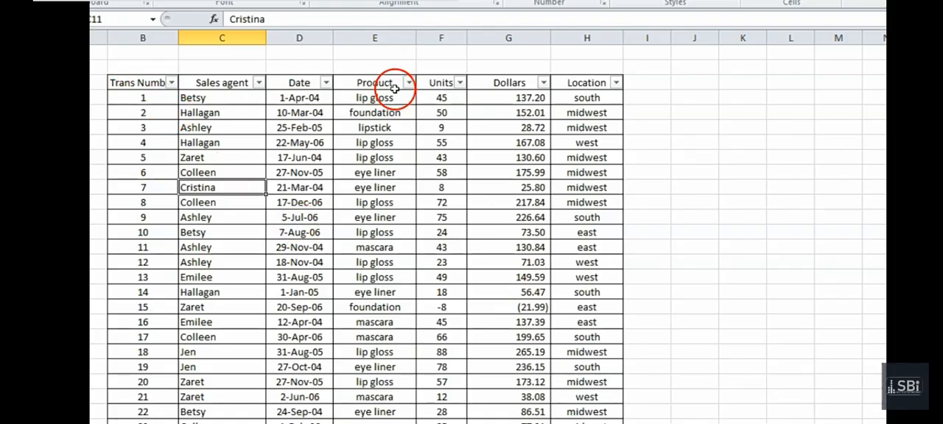
left_click(558, 82)
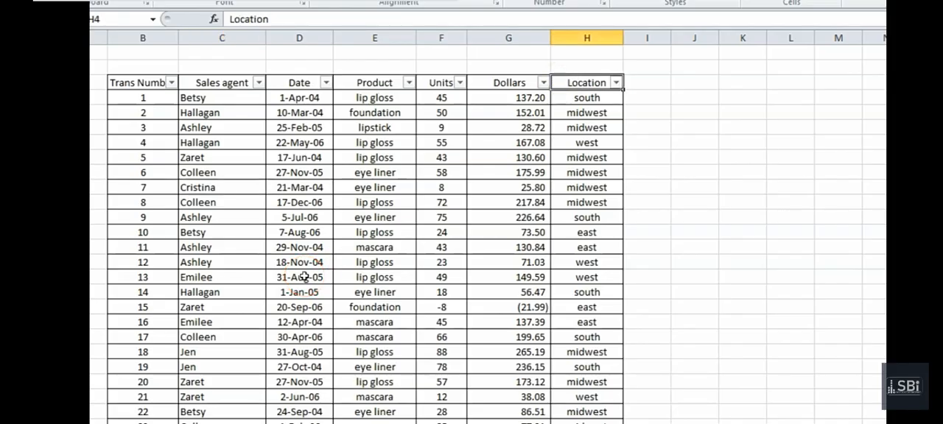
left_click(279, 257)
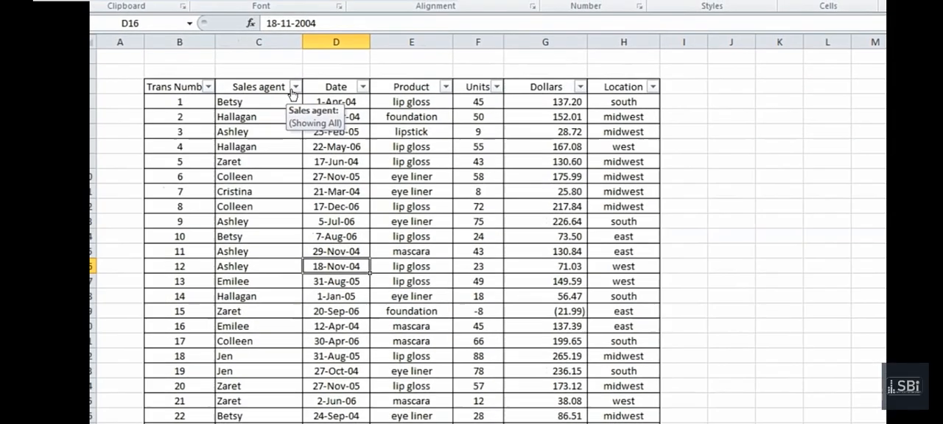
Examine the sort and filter options of the Sales agent, Product and Units columns without applying any
left_click(258, 83)
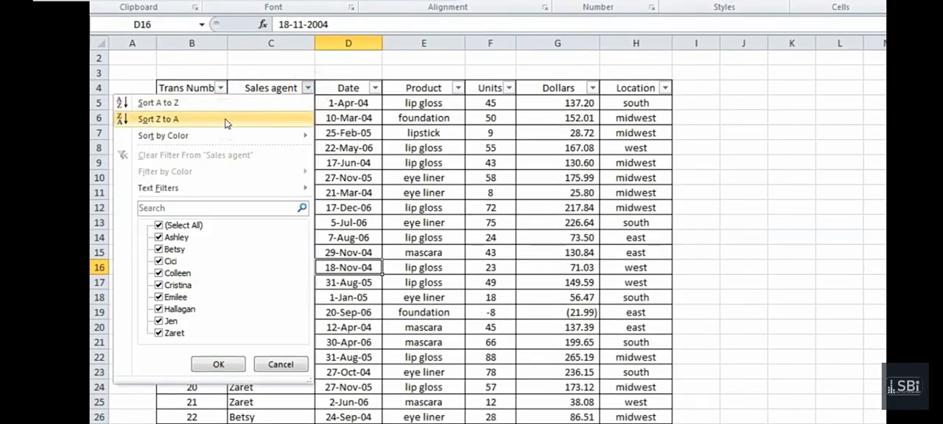
left_click(461, 101)
left_click(457, 89)
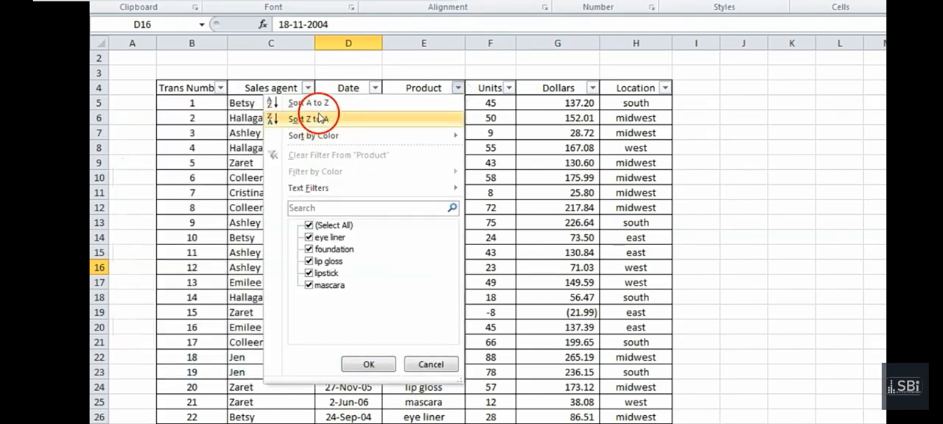
mouse_move(436, 136)
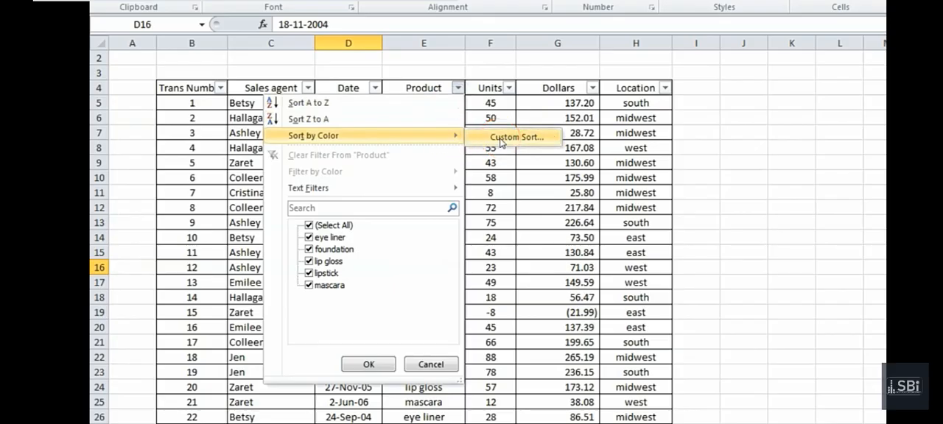
left_click(509, 87)
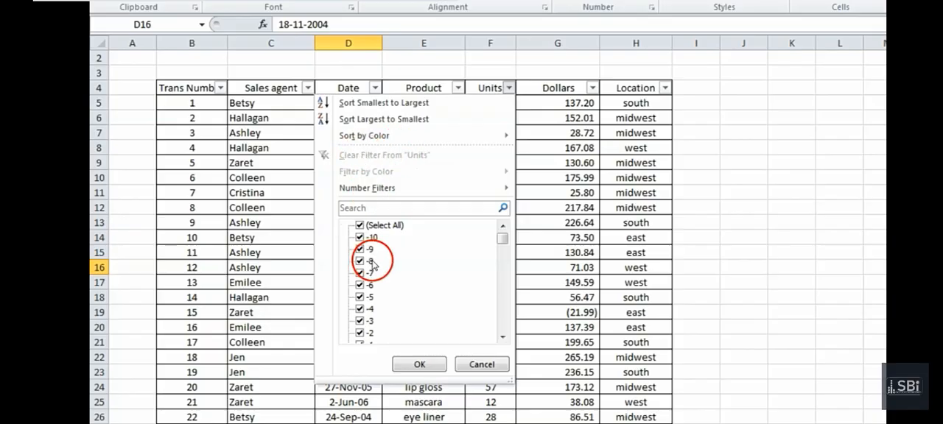
left_click(463, 364)
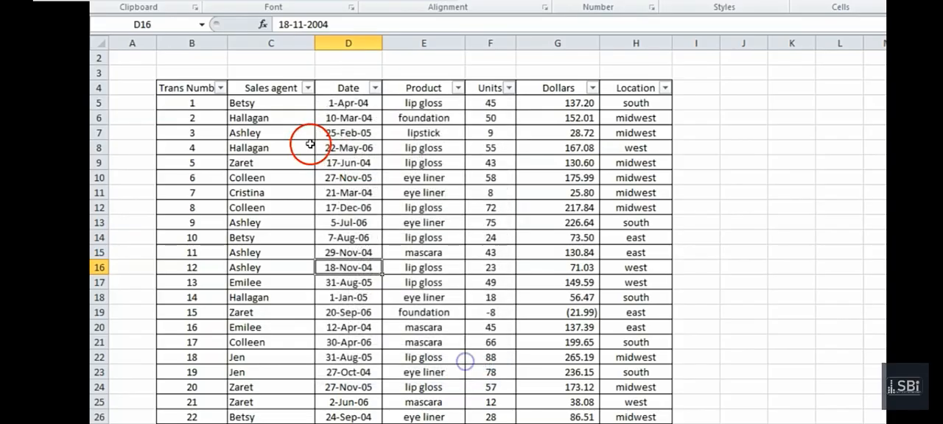
left_click(305, 89)
left_click(211, 186)
left_click(405, 206)
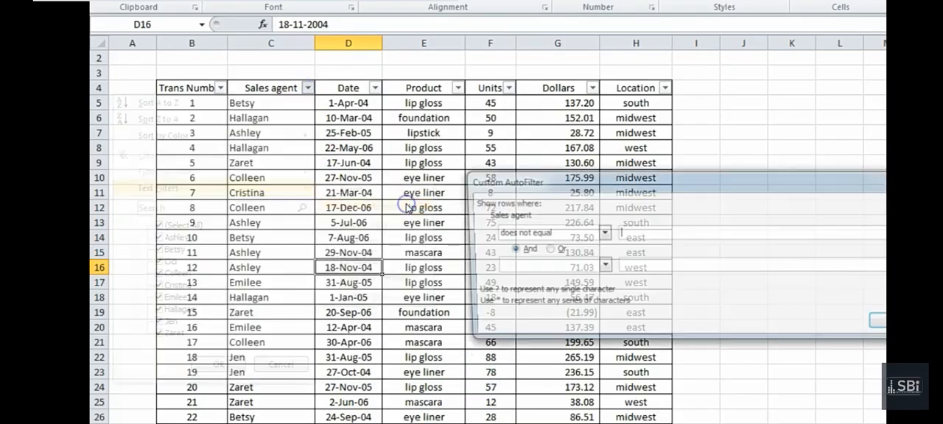
key("Escape")
Look through the transaction records further down the table and return to its header row
key("Page_Down")
key("Page_Down")
key("Page_Down")
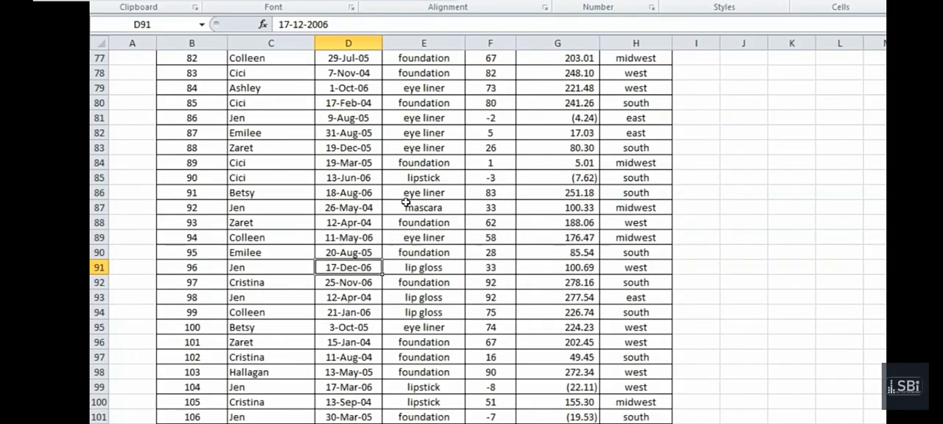
key("Page_Down")
key("Page_Down")
key("Page_Down")
key("Page_Down")
key("Page_Up")
key("Page_Up")
key("Page_Up")
key("Page_Up")
key("Page_Up")
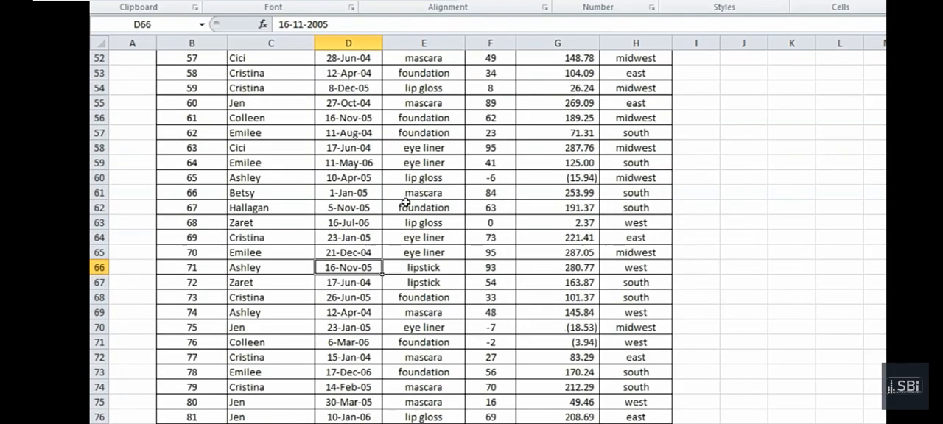
key("Page_Up")
key("Page_Up")
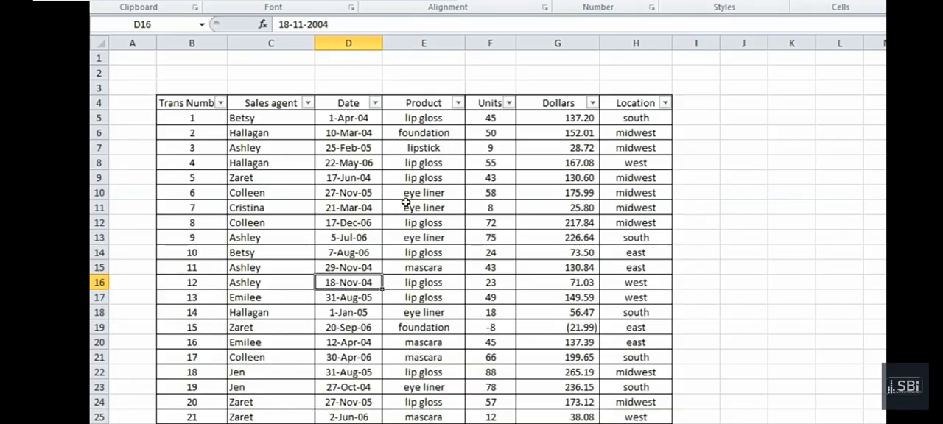
key("Left")
key("Left")
key("Page_Down")
key("Page_Down")
key("Page_Down")
key("Page_Down")
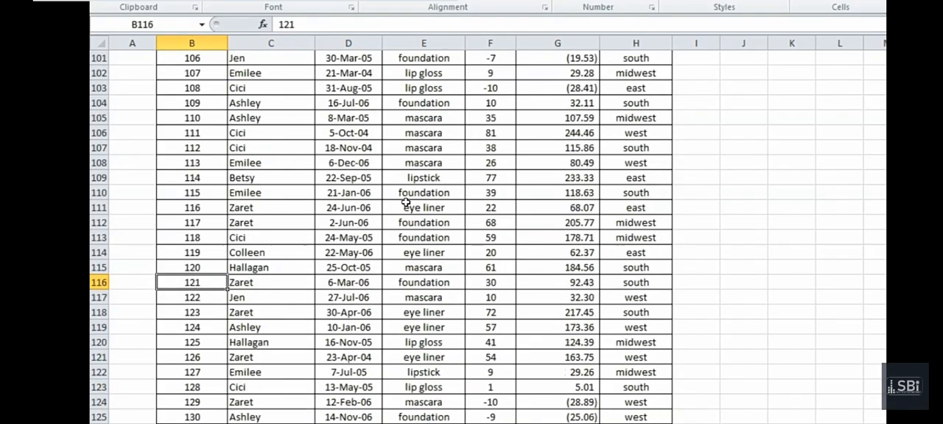
key("Page_Down")
key("Page_Down")
key("Page_Up")
key("Page_Up")
key("Page_Up")
key("Page_Up")
key("Page_Up")
key("Page_Up")
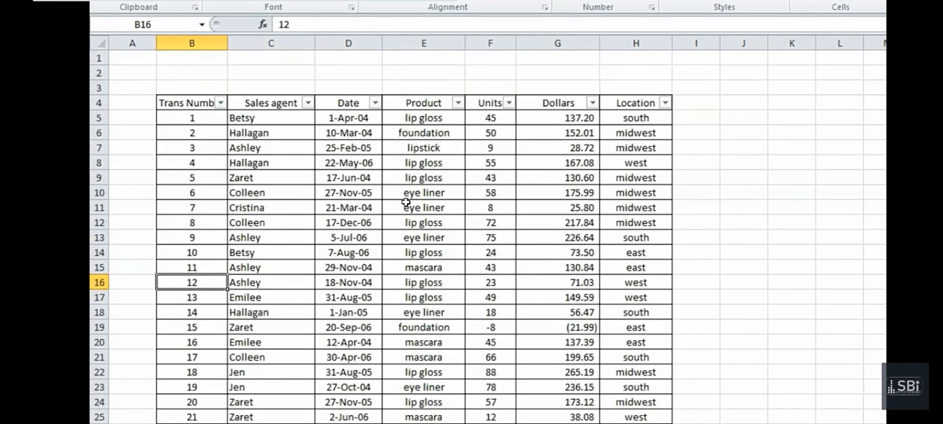
Filter the Sales agent column to show only the third agent in its filter list
left_click(307, 103)
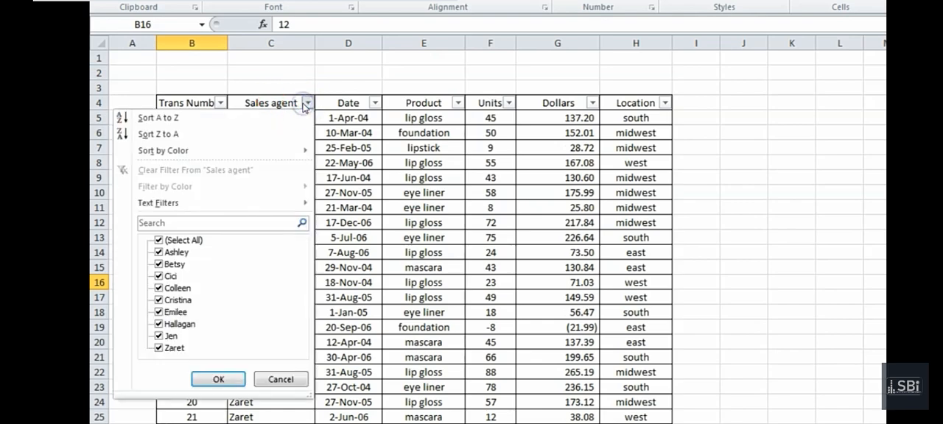
left_click(158, 241)
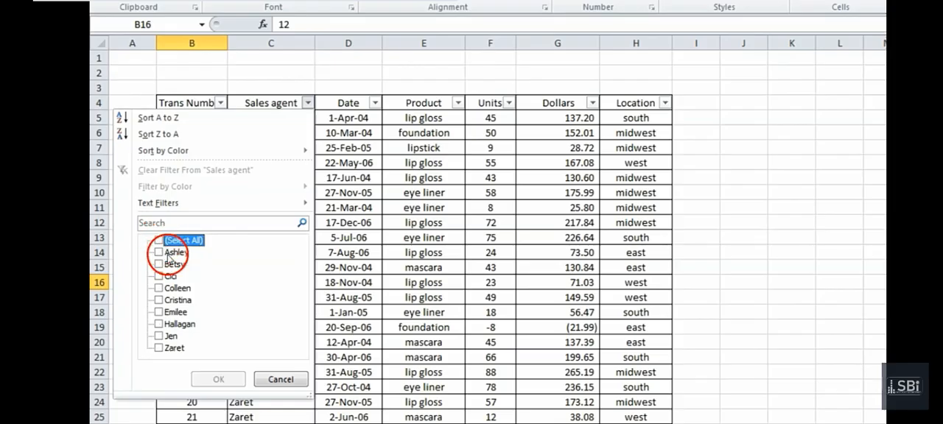
left_click(167, 276)
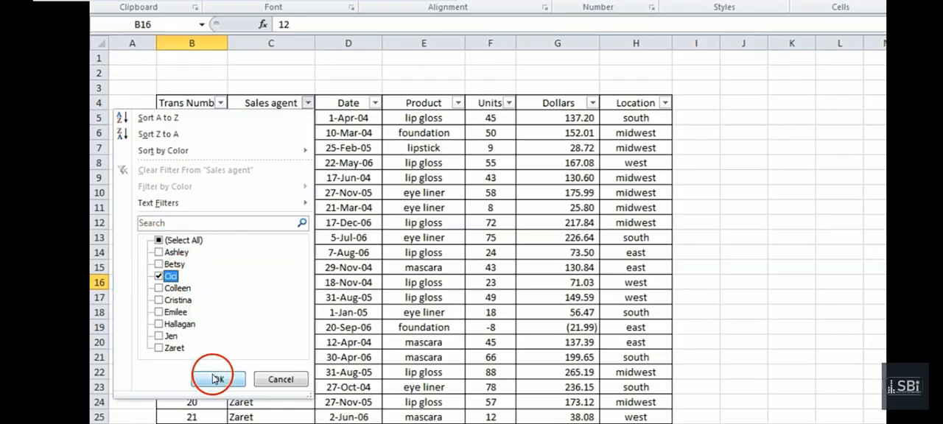
left_click(217, 379)
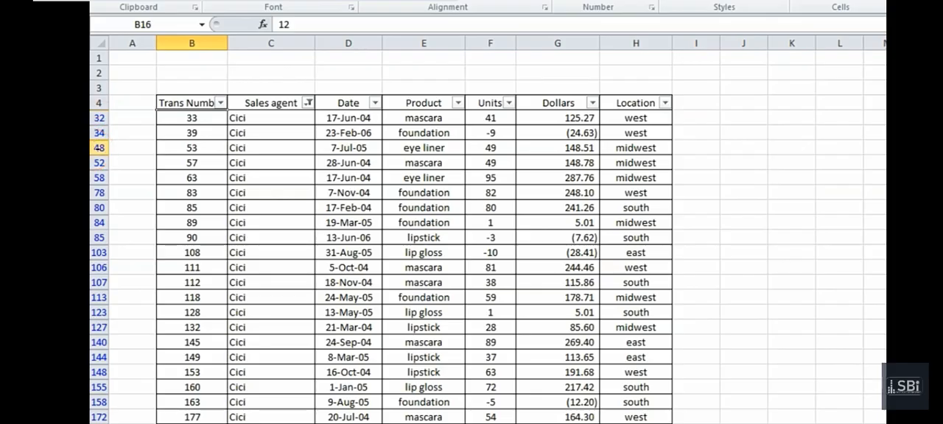
Look through the filtered agent's transactions down to the end of the table and return to the Sales agent header
left_click(191, 192)
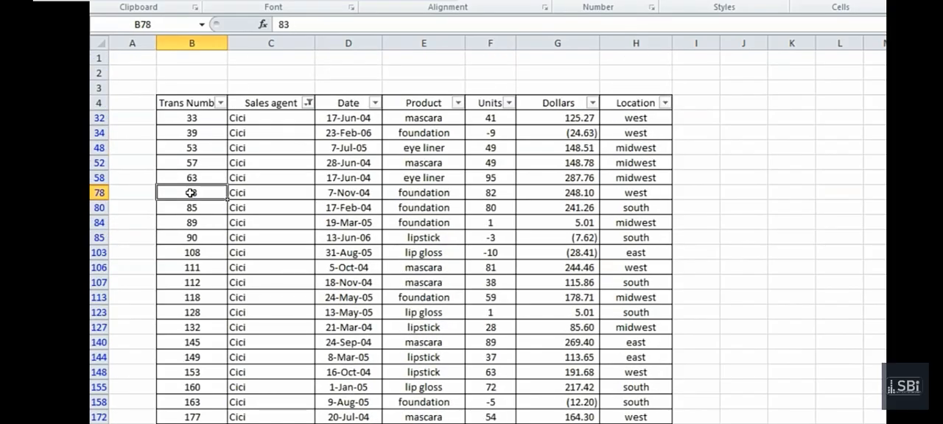
left_click(250, 119)
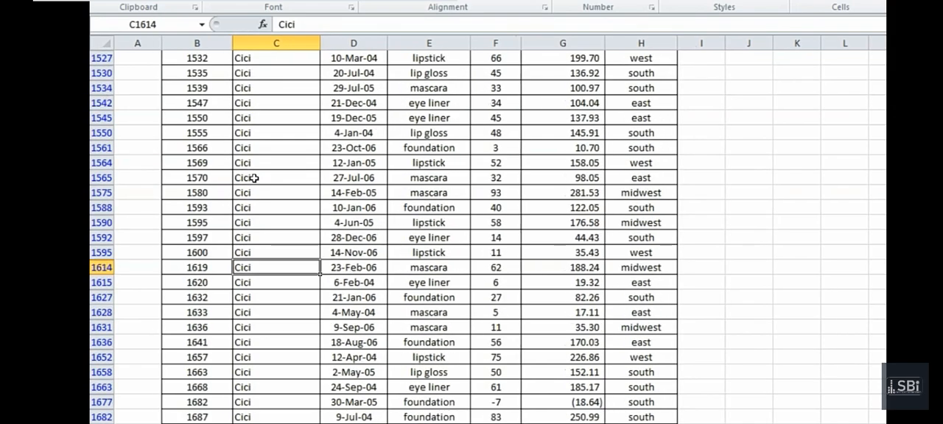
key("Page_Down")
key("Page_Down")
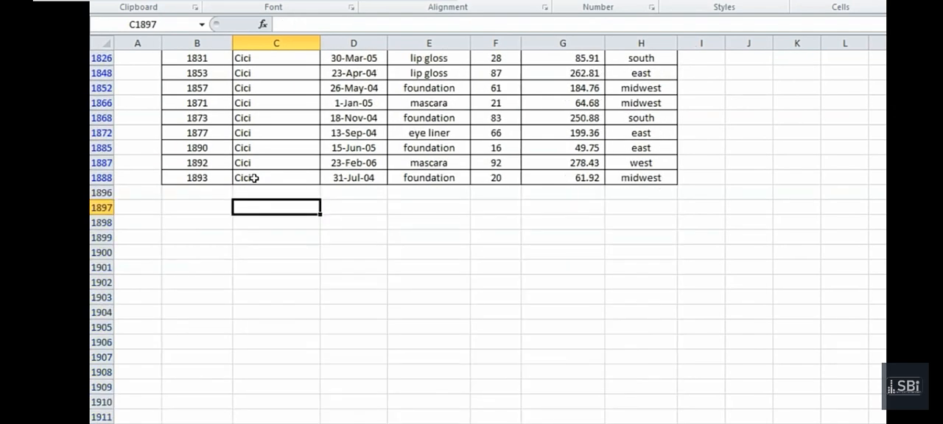
key("Up")
key("Up")
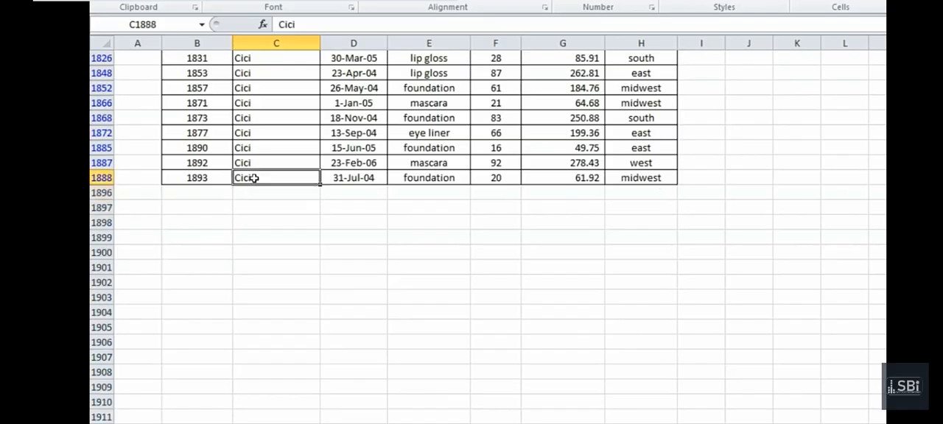
key("Up")
key("Up")
key("Up")
key("Up")
key("Up")
key("Up")
key("Up")
key("Up")
key("Up")
key("Up")
key("Up")
key("Up")
key("Up")
key("Up")
key("Up")
key("Up")
key("Up")
key("Up")
key("Up")
key("Up")
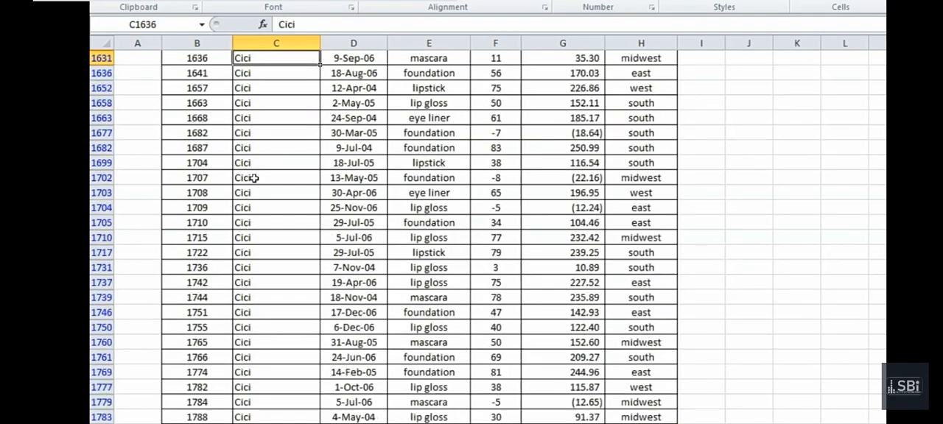
key("Up")
key("Up")
key("Up")
key("Up")
key("Up")
key("Up")
key("Up")
key("Up")
key("Up")
key("Up")
key("Up")
key("Up")
key("Up")
key("Up")
key("Up")
key("Up")
key("Up")
key("Up")
key("Up")
key("Up")
key("Up")
key("Up")
key("Up")
key("Up")
key("Up")
key("Up")
key("Up")
key("Up")
key("Up")
key("Up")
key("Up")
key("Up")
key("Up")
key("Up")
key("Up")
key("Up")
key("Up")
key("Up")
key("Up")
key("Up")
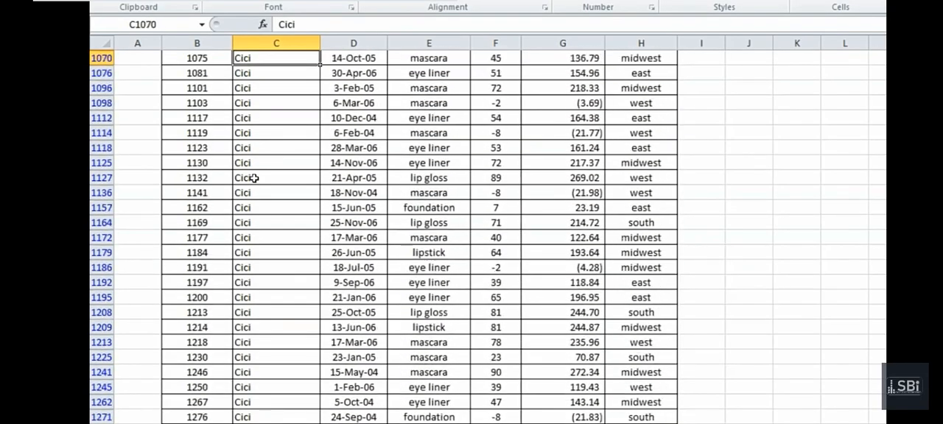
key("ctrl+Up")
key("ctrl+Up")
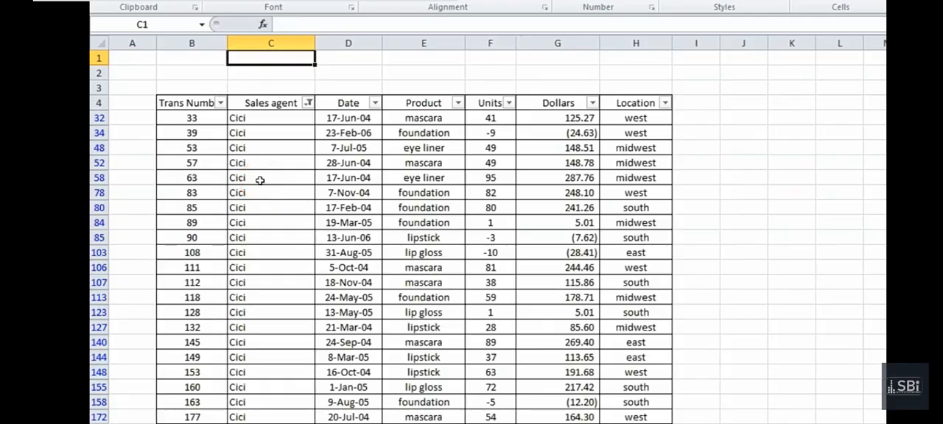
left_click(323, 181)
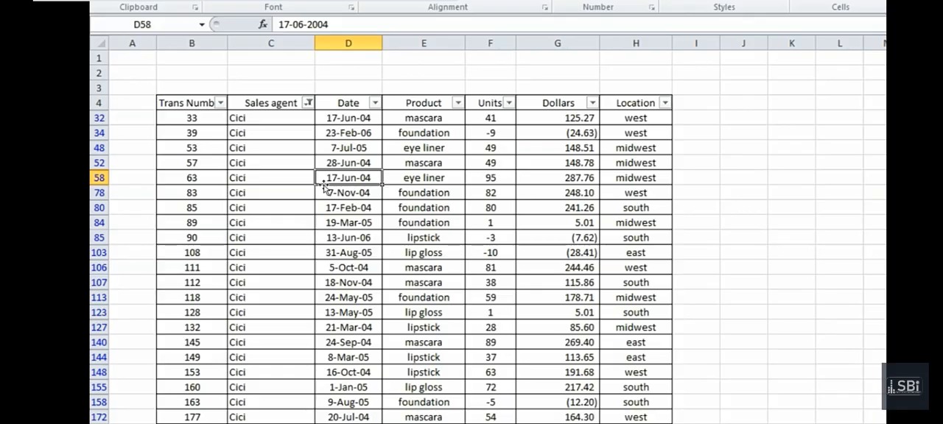
left_click(269, 104)
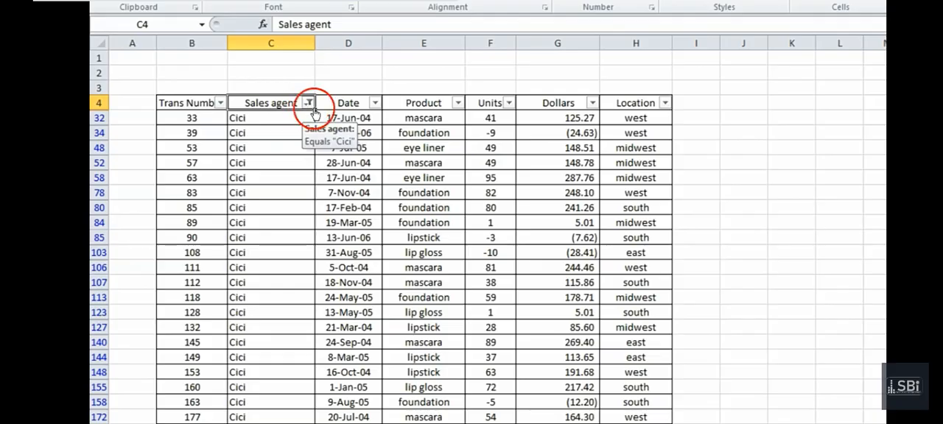
Filter the Product column to show only eye liner within the filtered agent's transactions
left_click(457, 103)
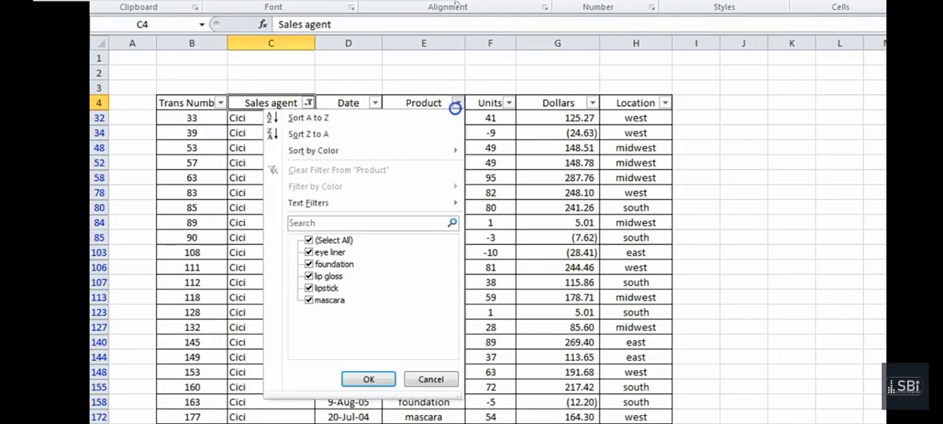
left_click(309, 240)
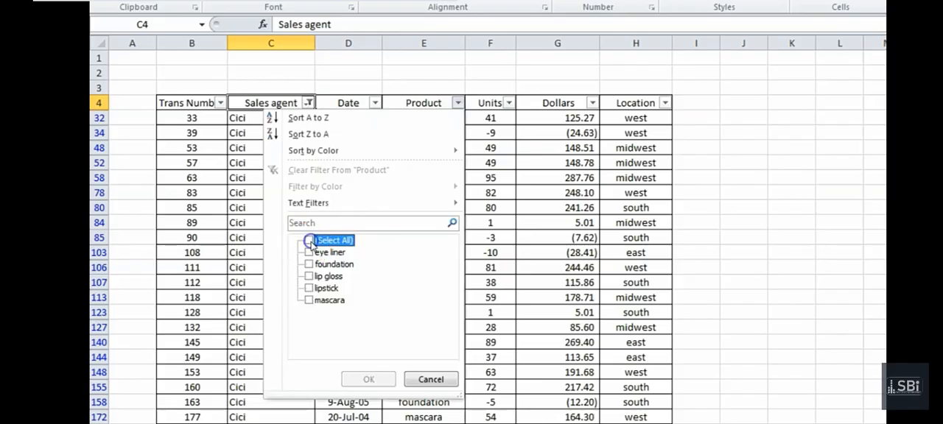
left_click(312, 253)
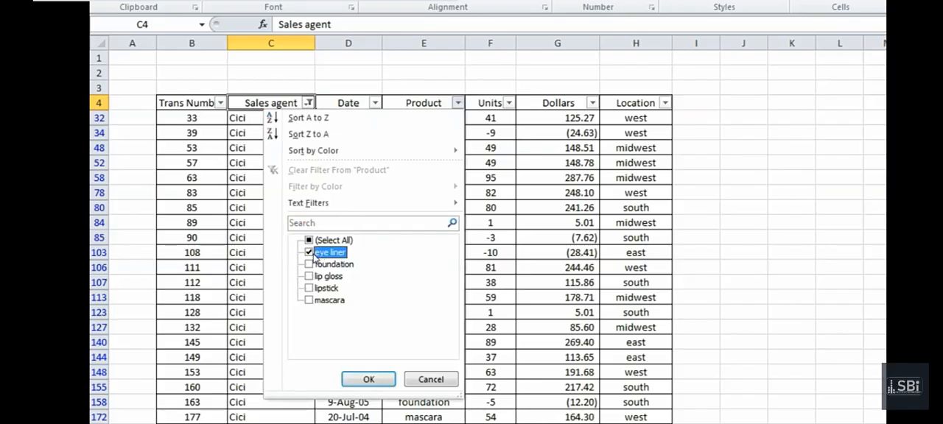
left_click(367, 380)
Look through the filtered eye liner records to the end of the table and return to the header row
left_click(321, 295)
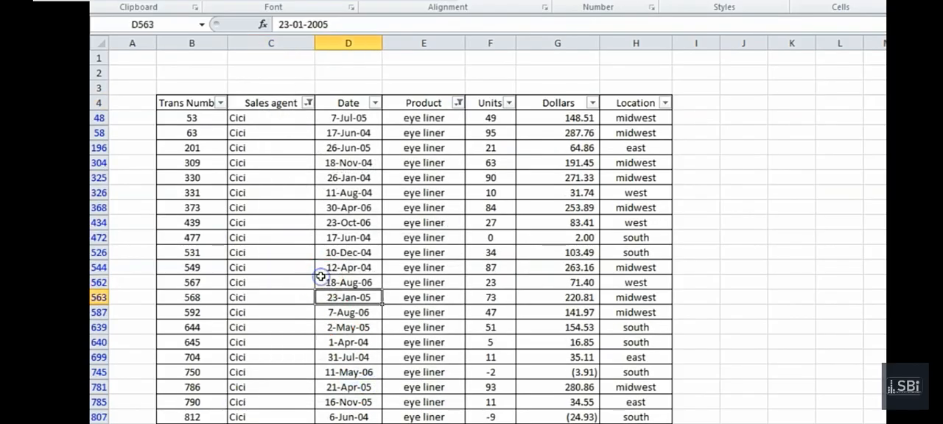
key("Down")
key("Down")
key("Down")
key("Down")
key("Down")
key("Down")
key("Down")
key("Down")
key("Down")
key("Down")
key("Down")
key("Down")
key("Down")
key("Down")
key("Down")
key("Down")
key("Down")
key("Down")
key("Down")
key("Down")
key("Down")
key("Down")
key("Down")
key("Down")
key("Down")
key("Down")
key("Down")
key("Down")
key("Down")
key("Down")
key("Down")
key("Down")
key("Down")
key("Down")
key("Down")
key("Down")
key("Down")
key("Down")
key("Down")
key("Down")
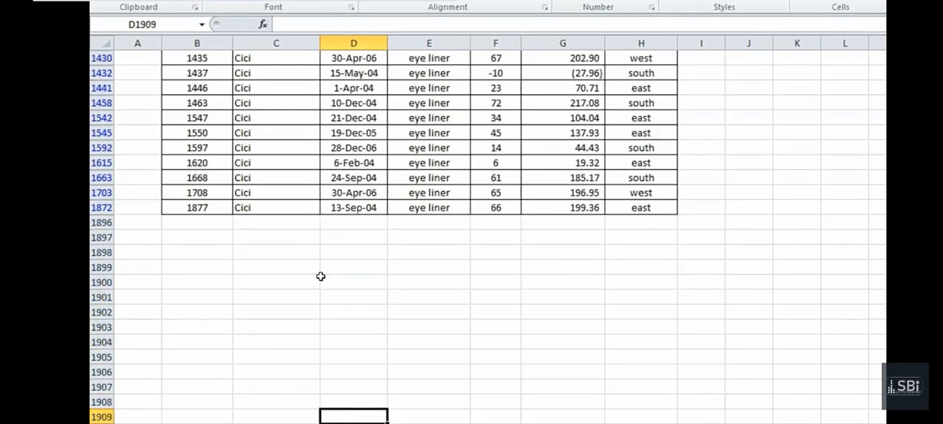
key("Up")
key("Up")
key("Up")
key("Up")
key("Up")
key("Up")
key("Up")
key("Up")
key("Up")
key("Up")
key("Up")
key("Up")
key("Up")
key("Up")
key("Up")
key("Up")
key("Up")
key("Up")
key("Up")
key("Up")
key("Up")
key("Up")
key("Up")
key("Up")
key("Up")
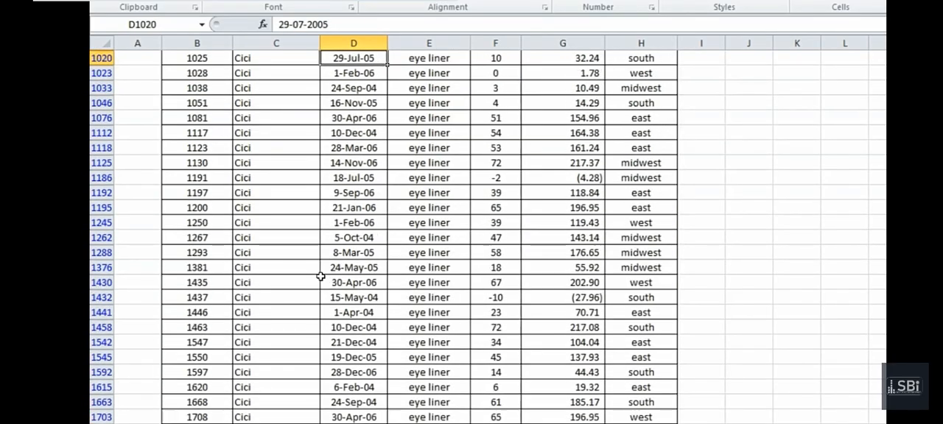
key("Up")
key("Down")
key("Down")
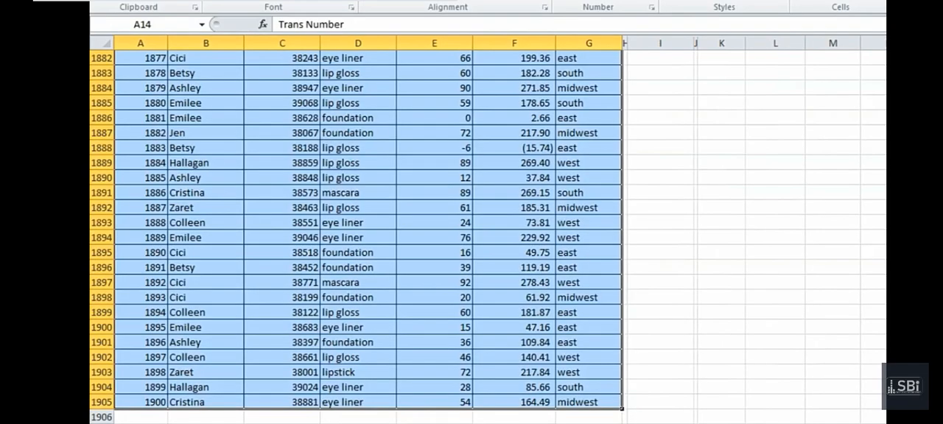
Switch to the sales questions sheet and examine the midwest lip gloss and foundation formulas in L9 and M9
key("Page_Up")
key("Page_Up")
key("Page_Up")
key("Page_Up")
key("Page_Up")
key("Page_Up")
key("Page_Up")
key("Page_Up")
key("Page_Up")
key("Page_Up")
key("Page_Up")
key("Page_Up")
key("Page_Up")
key("Page_Up")
key("Page_Up")
key("Page_Up")
key("Page_Up")
key("Page_Up")
key("Page_Up")
key("Page_Up")
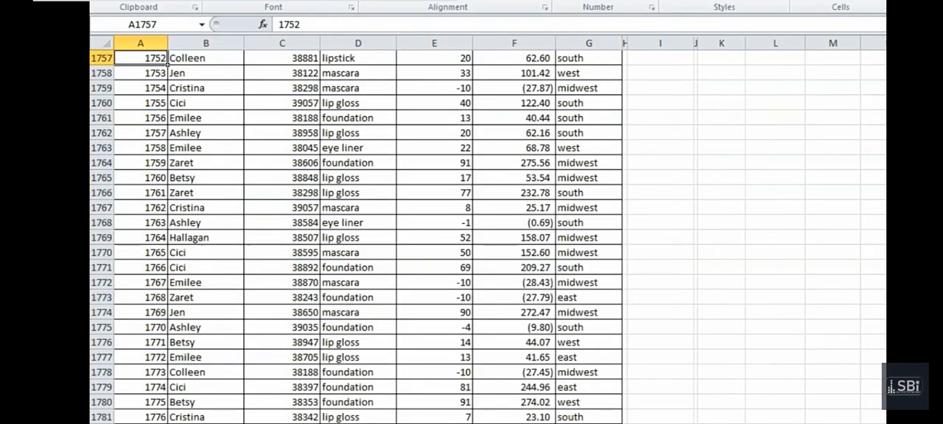
key("Page_Up")
key("Page_Up")
key("Page_Up")
key("Page_Up")
key("Page_Up")
key("Page_Up")
key("Page_Up")
key("Page_Up")
key("Page_Up")
key("Page_Up")
key("Page_Up")
key("Page_Up")
key("Page_Up")
key("Page_Up")
key("Page_Up")
key("Page_Up")
key("Page_Up")
key("Page_Up")
key("Page_Up")
key("Page_Up")
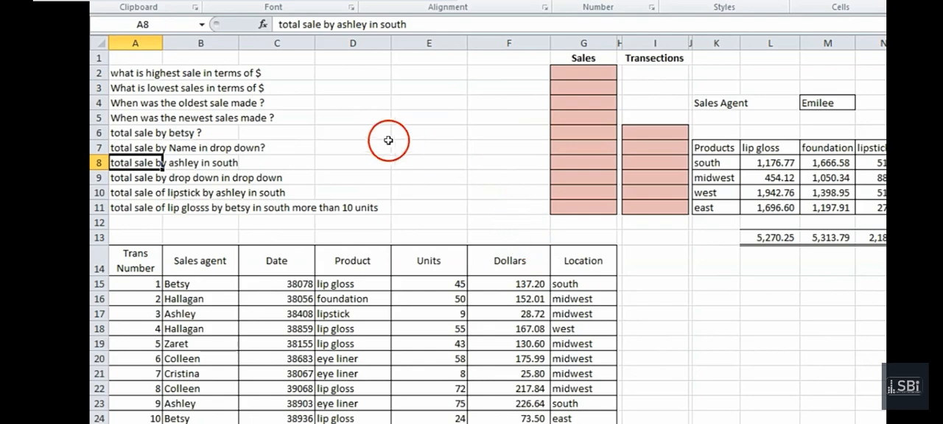
left_click(383, 137)
left_click(422, 138)
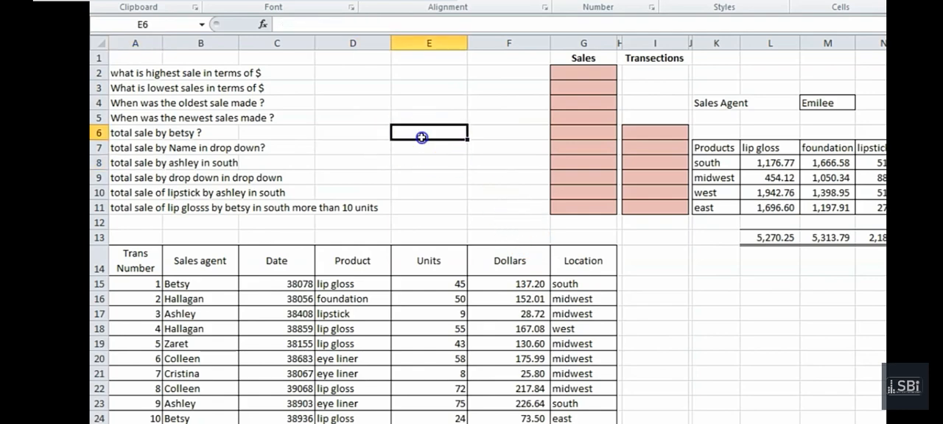
left_click(477, 135)
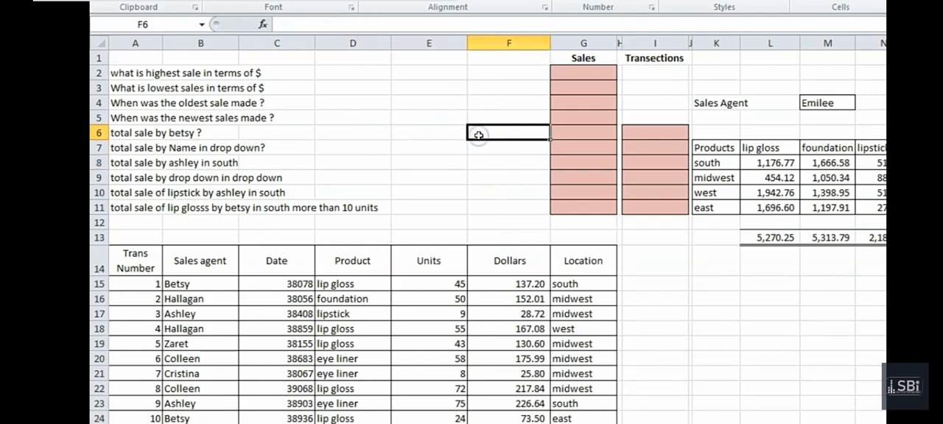
left_click(772, 178)
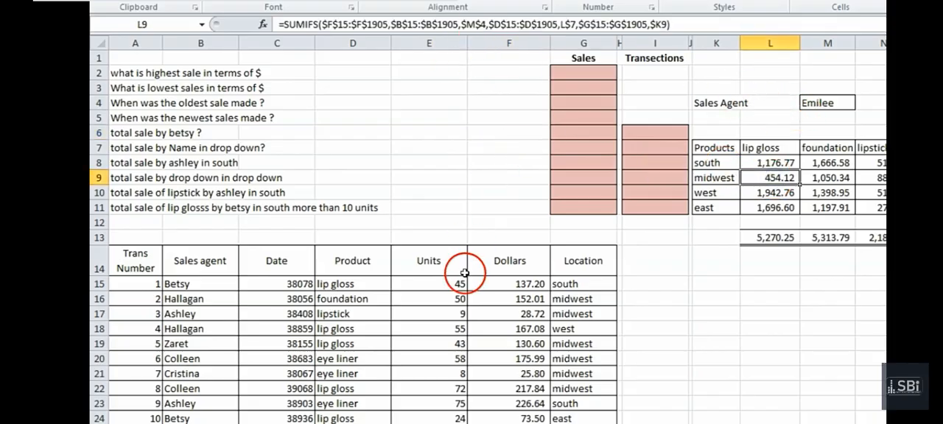
left_click(826, 179)
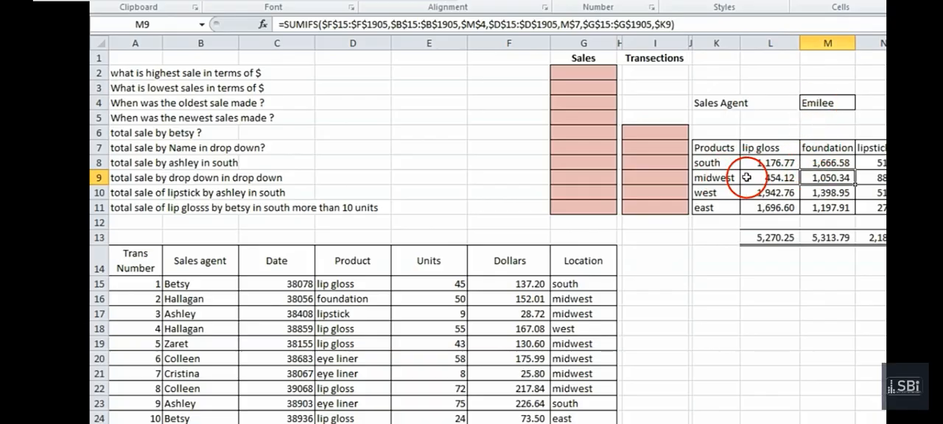
left_click(831, 178)
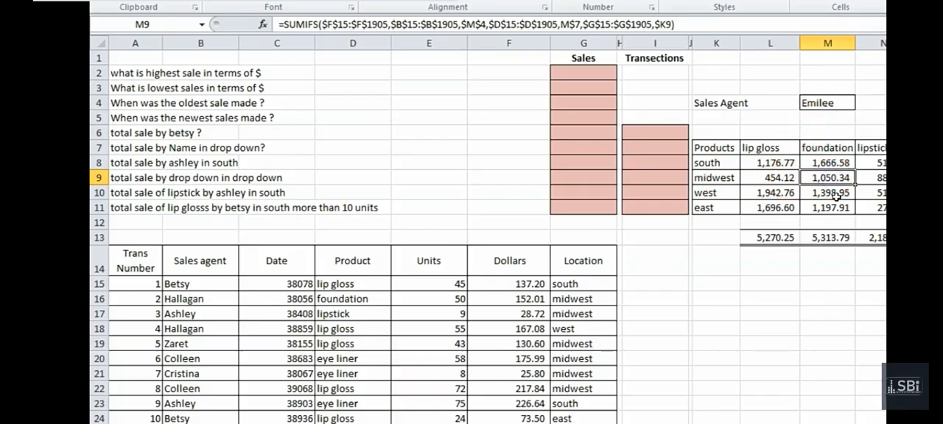
Set the Sales Agent selector in M4 to the agent of transaction 5 and select the south lip gloss total in L8
left_click(830, 105)
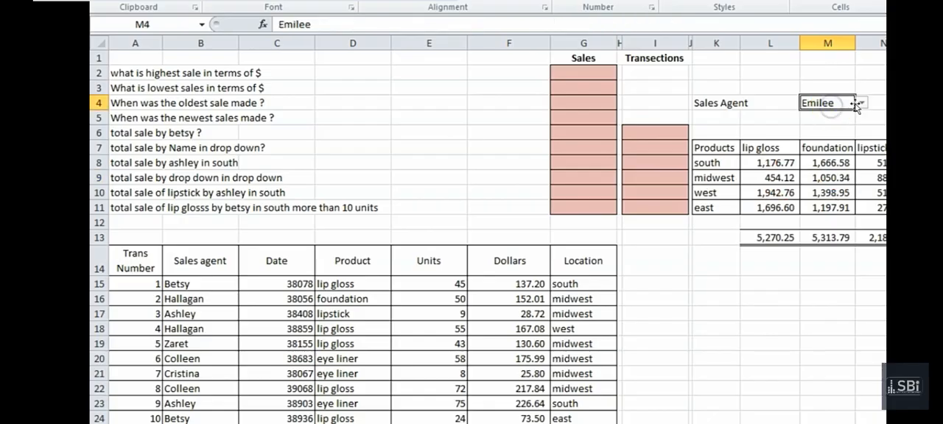
left_click(863, 103)
left_click(844, 136)
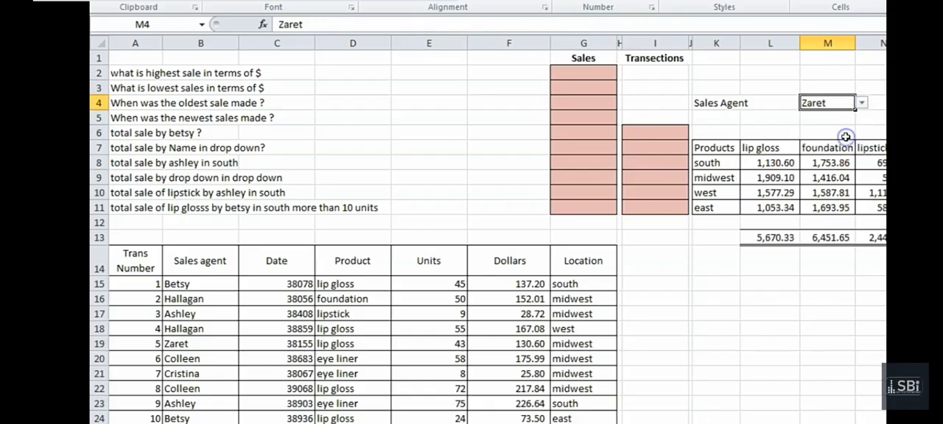
left_click(776, 159)
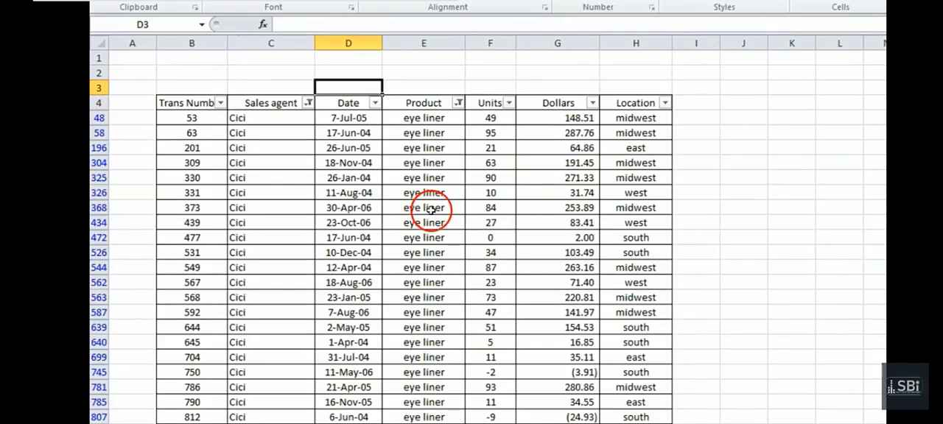
Return to the filtered transactions sheet and switch the Sales agent filter to only the last agent in the list
left_click(424, 208)
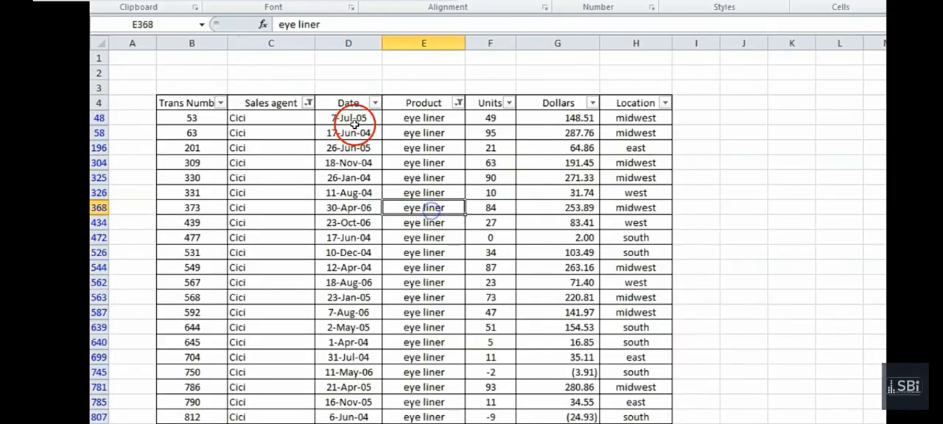
left_click(307, 103)
left_click(158, 276)
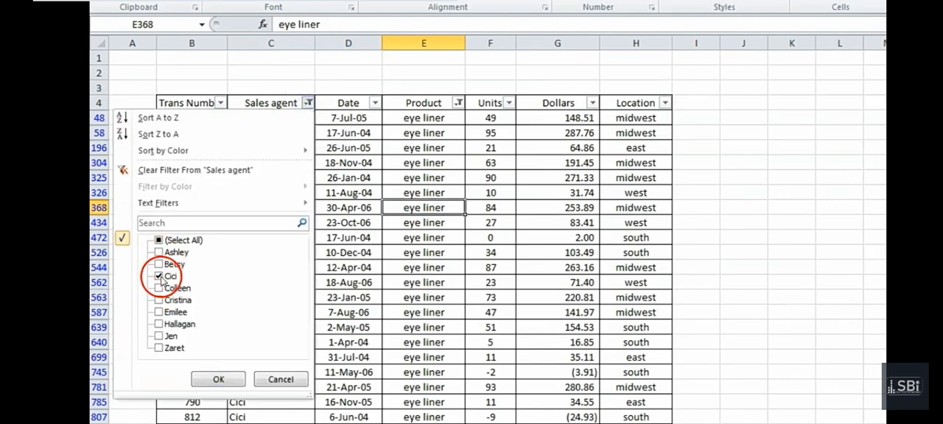
left_click(159, 348)
left_click(215, 380)
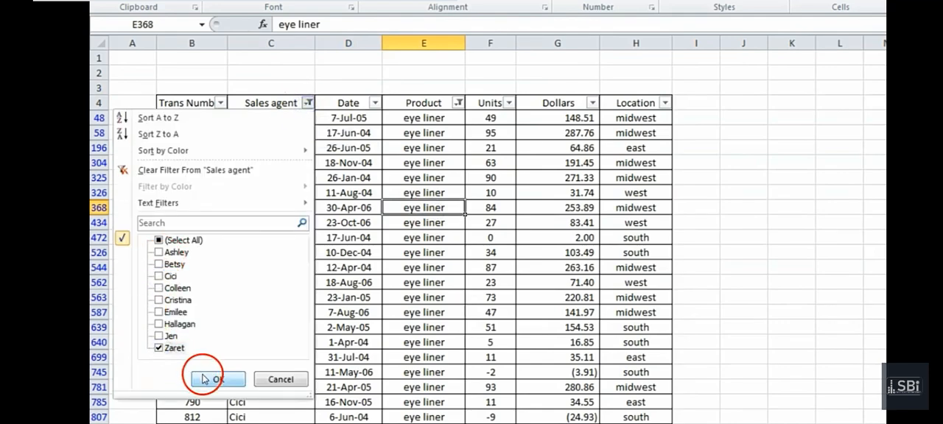
Switch the Product filter of the transactions table from eye liner to only lip gloss
left_click(458, 104)
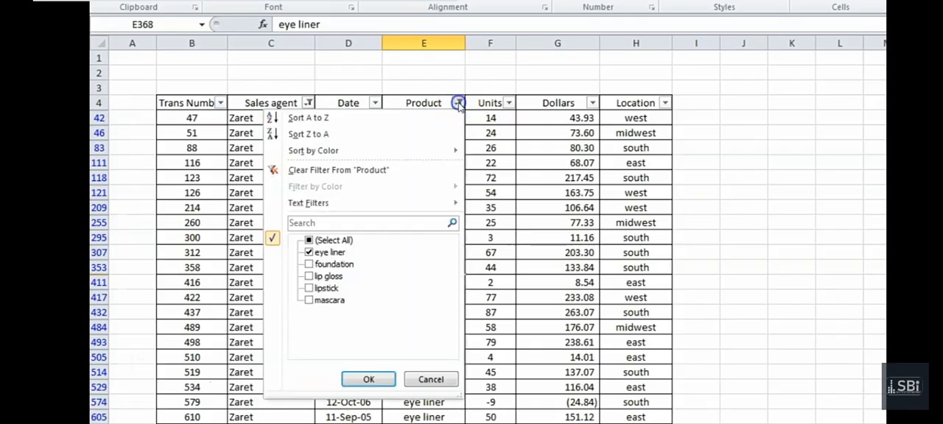
left_click(329, 242)
left_click(309, 282)
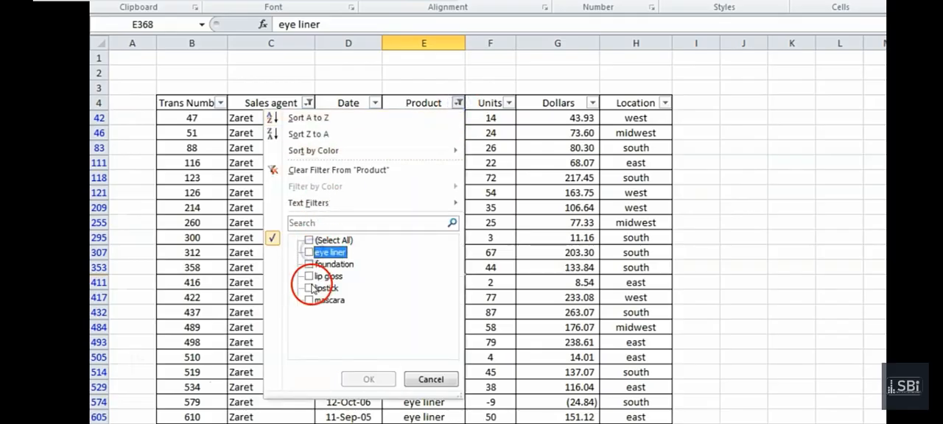
left_click(371, 379)
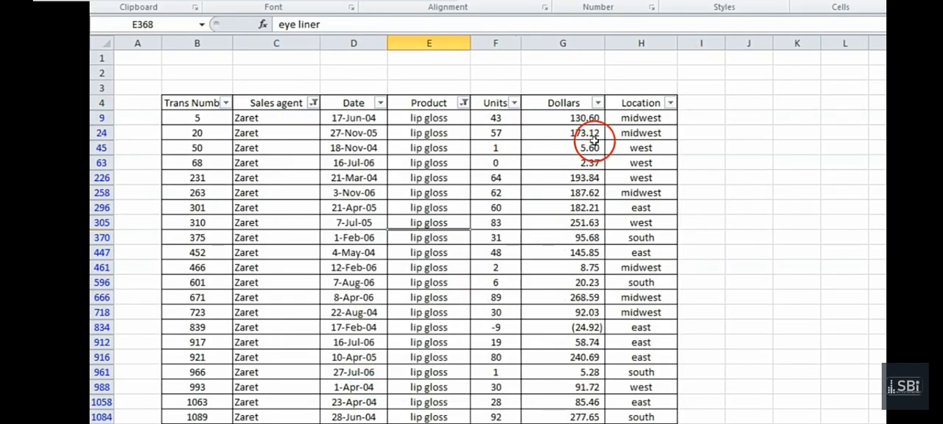
Filter the Location column to show only midwest records
left_click(671, 107)
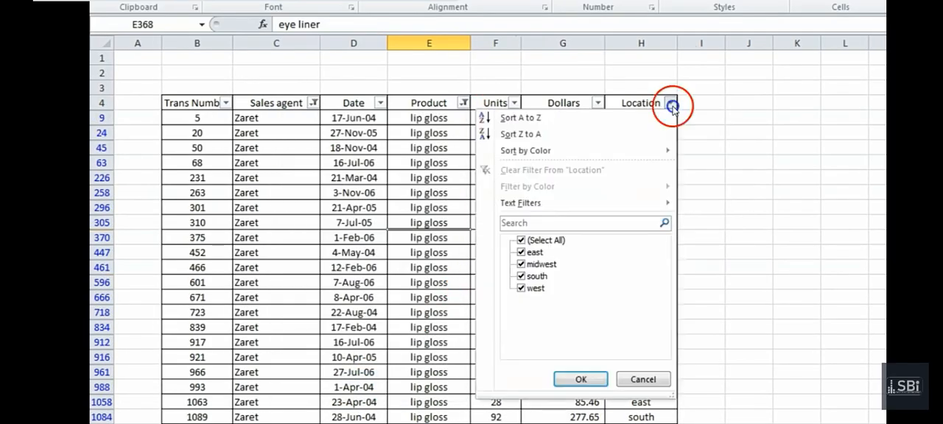
left_click(521, 241)
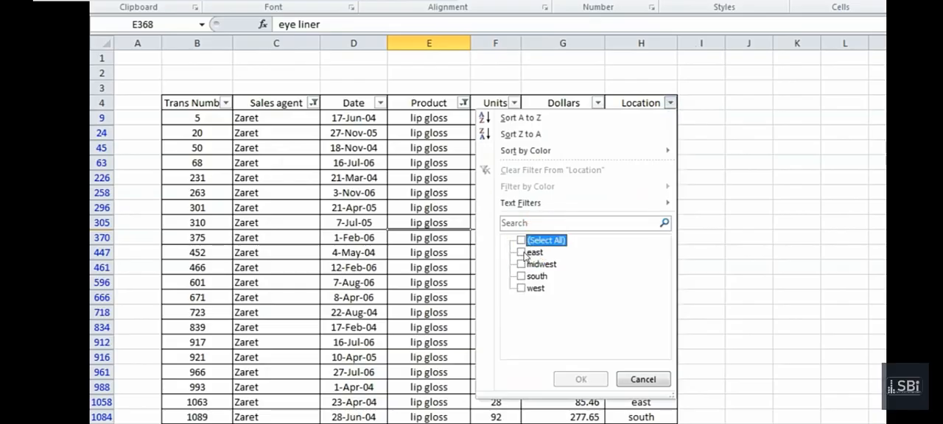
left_click(521, 264)
left_click(579, 377)
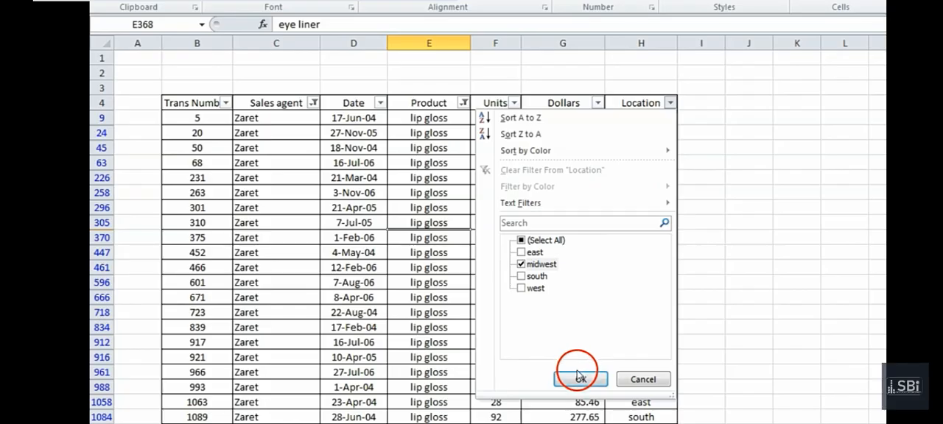
left_click(514, 326)
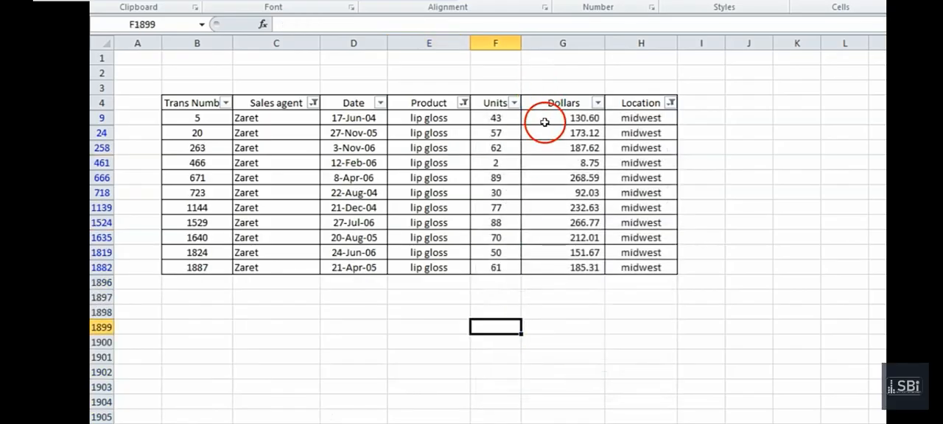
Read the sum of the filtered Dollars values and compare it with the midwest lip gloss total in L9 on the Practice 3 sheet
left_click_drag(545, 121, 555, 266)
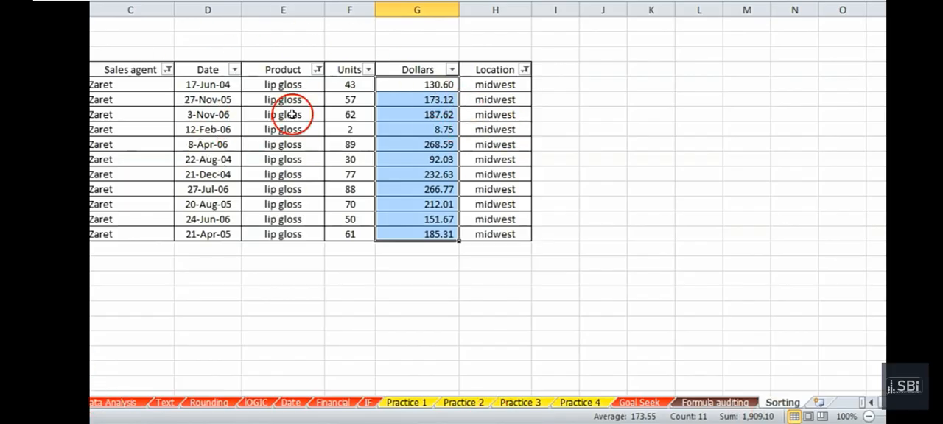
left_click(302, 191)
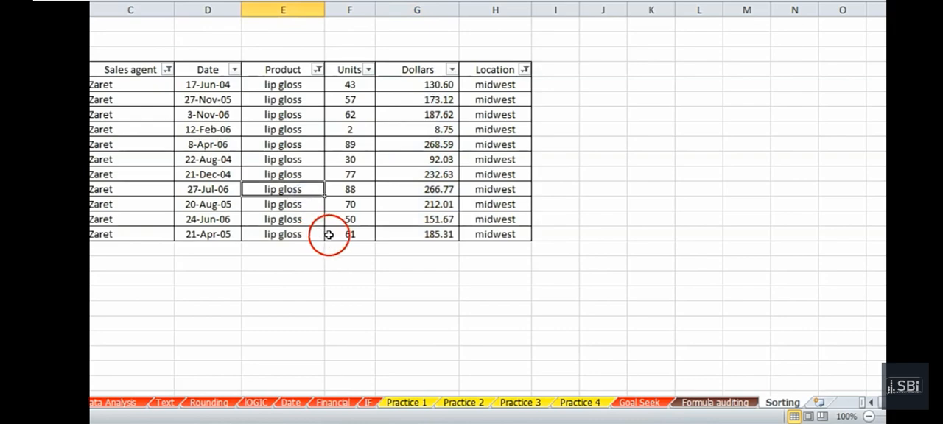
left_click(153, 326)
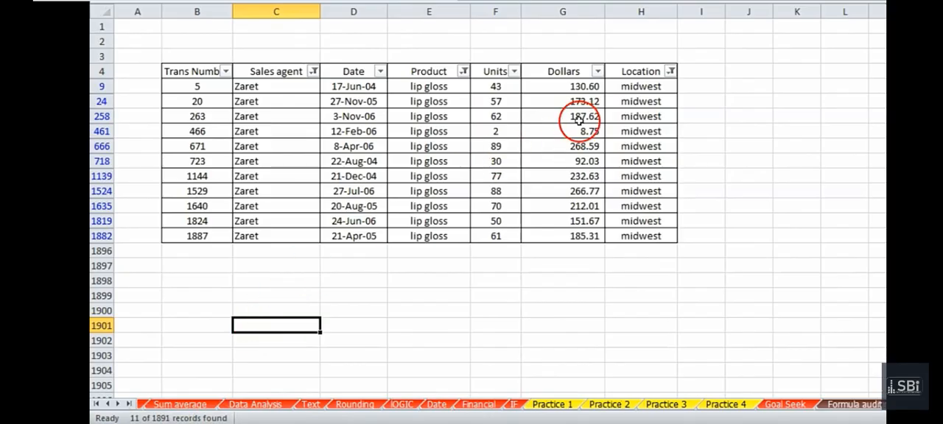
left_click_drag(572, 86, 578, 234)
left_click(578, 266)
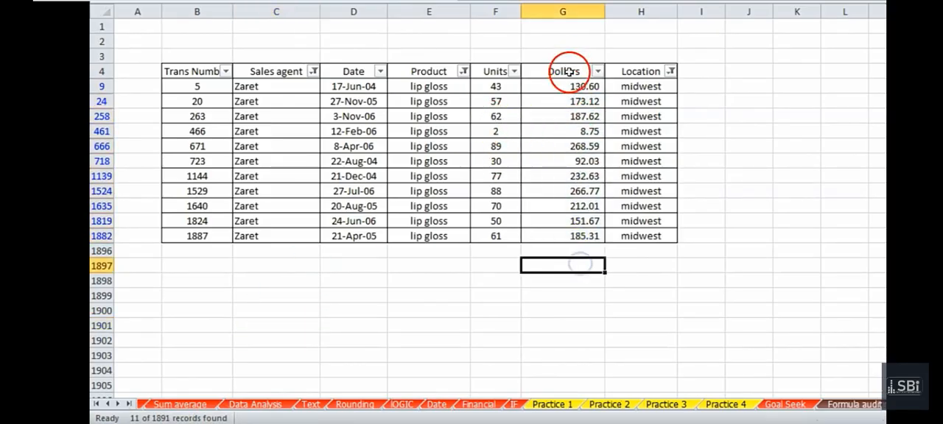
left_click_drag(573, 86, 580, 234)
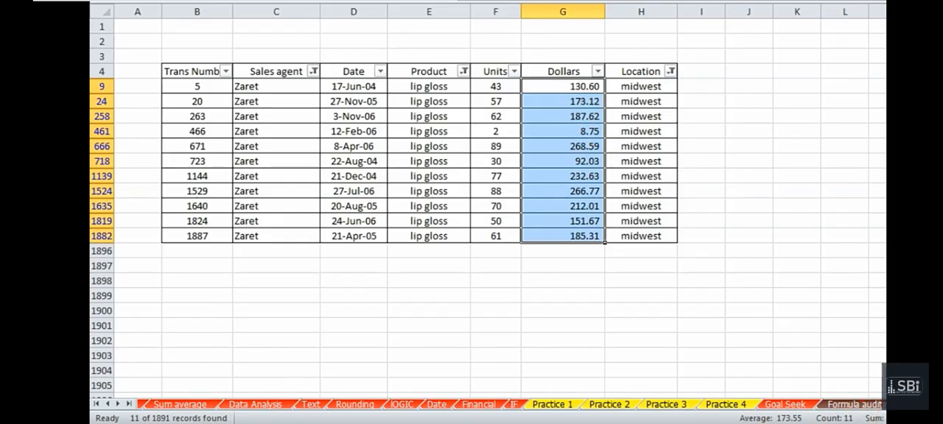
left_click(667, 406)
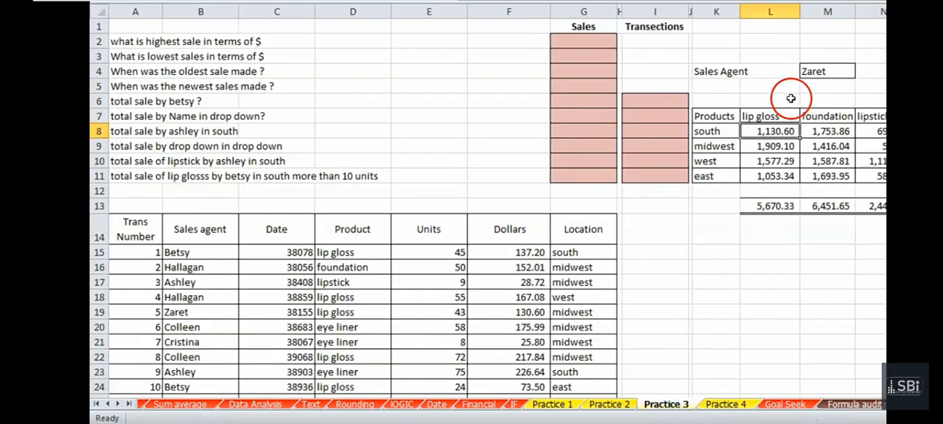
left_click(753, 149)
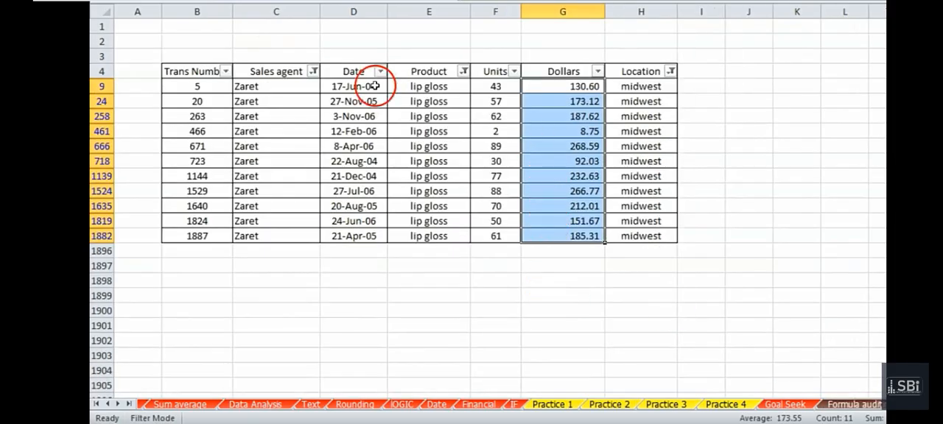
Copy the filtered transactions with their header row into a new workbook, starting at cell A7 of Sheet1
left_click_drag(191, 71, 618, 228)
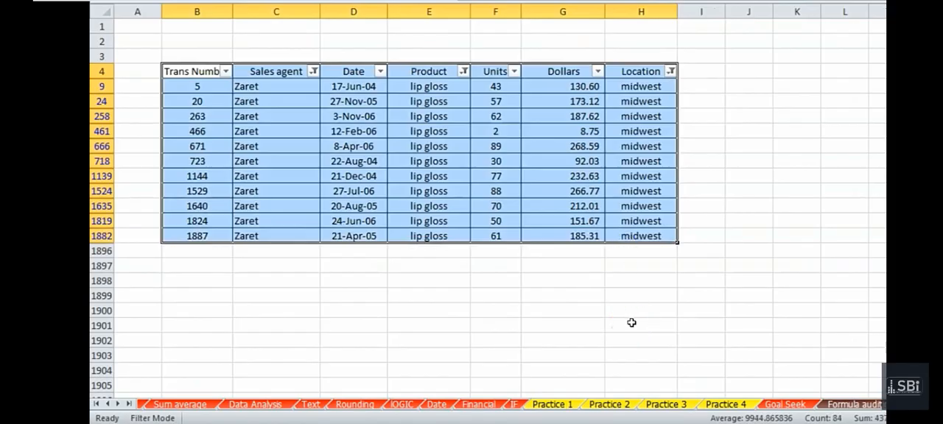
key("ctrl+c")
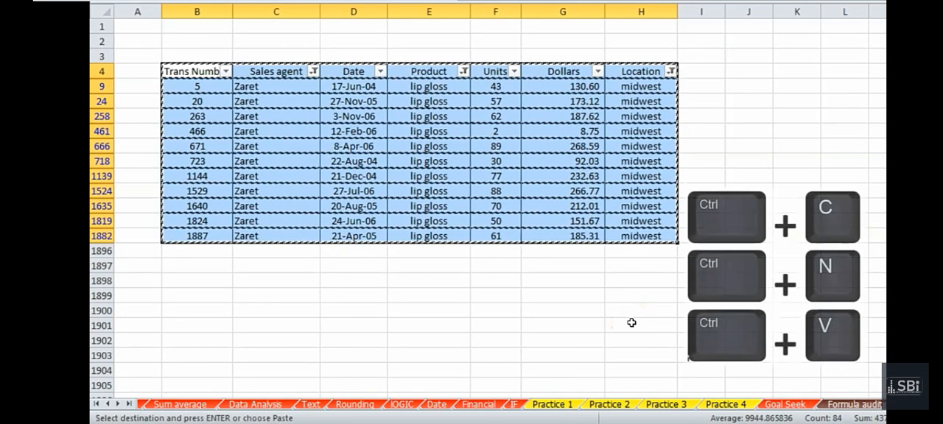
key("ctrl+n")
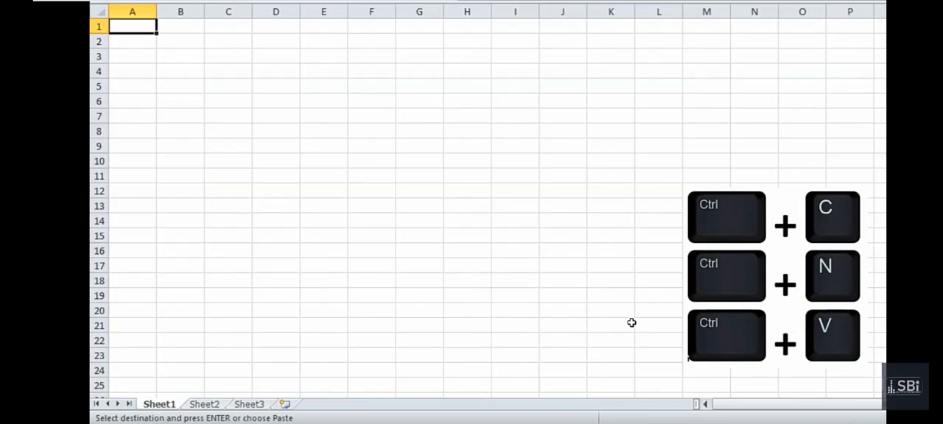
key("Down")
key("Down")
key("Down")
key("Down")
key("Down")
key("Right")
key("Down")
key("Left")
key("ctrl+v")
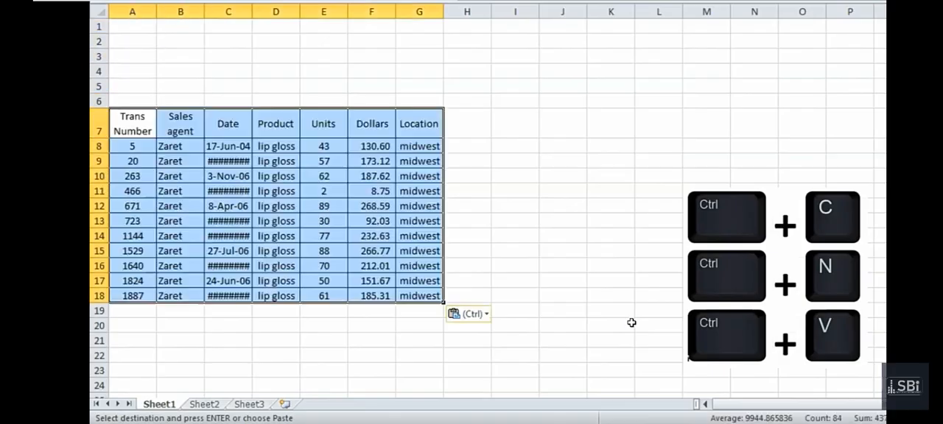
Auto-fit the width of the Date column in the pasted table and check the product and location cells
left_click(193, 221)
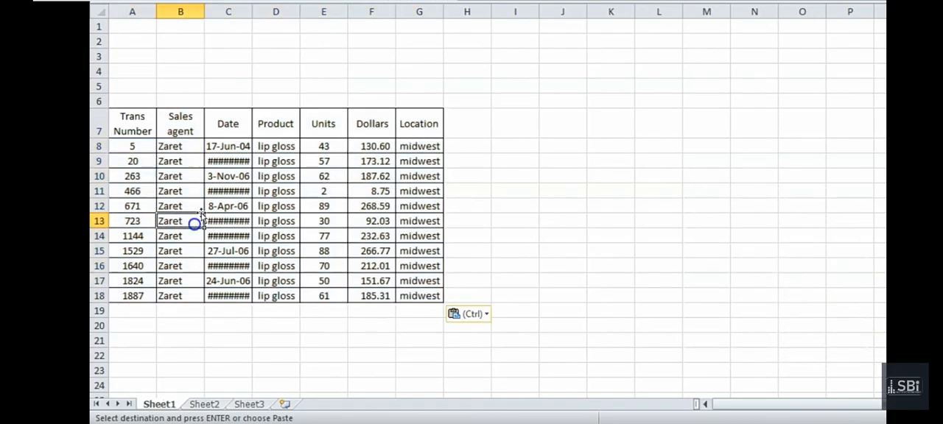
double_click(254, 11)
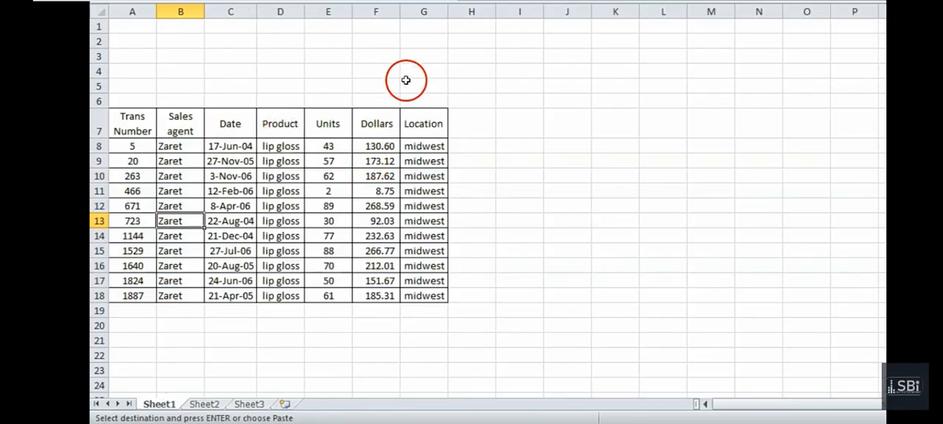
left_click(438, 158)
left_click(298, 162)
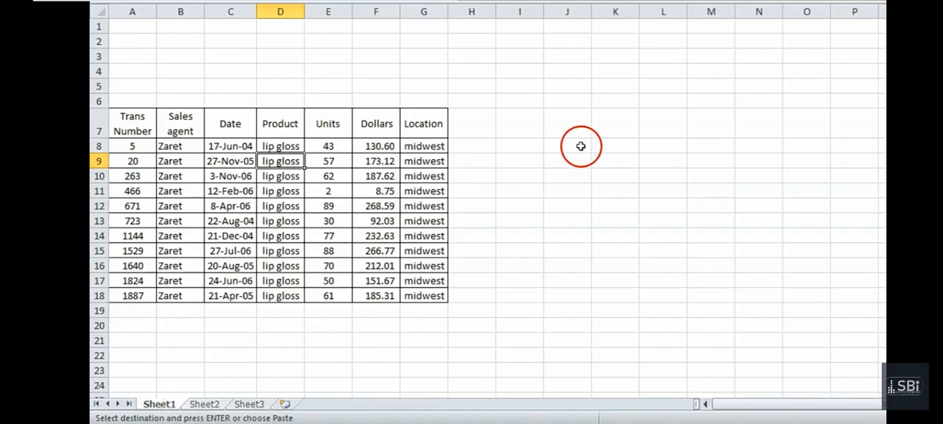
Close the new workbook without saving it and return to the filtered transactions sheet
key("alt+F4")
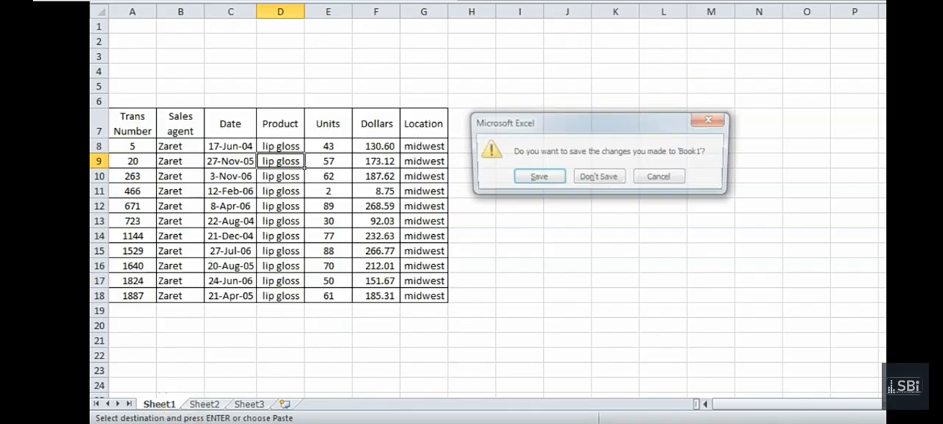
left_click(589, 186)
left_click(445, 265)
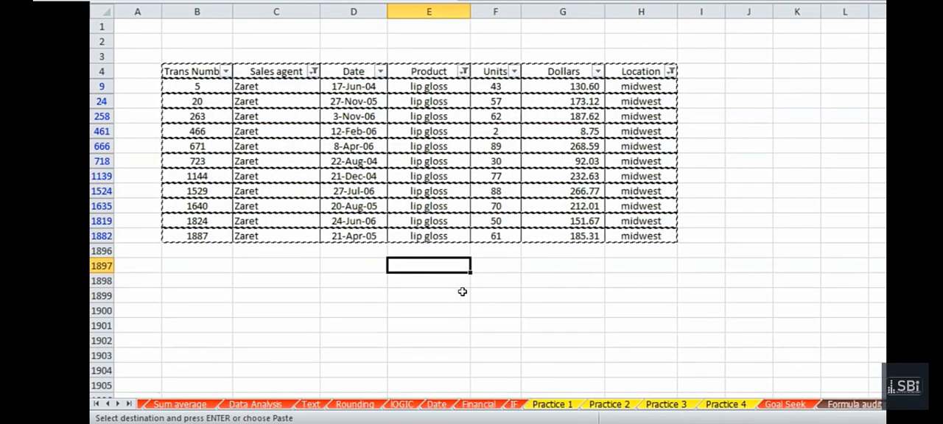
left_click(309, 72)
left_click(312, 71)
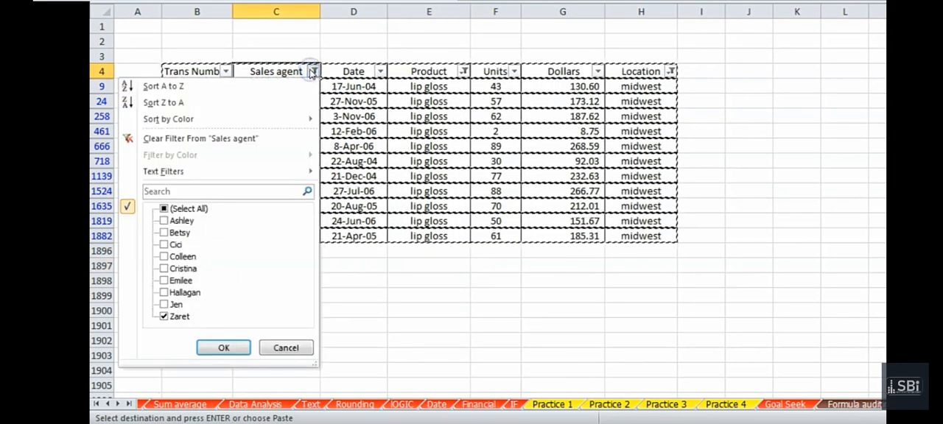
left_click(312, 71)
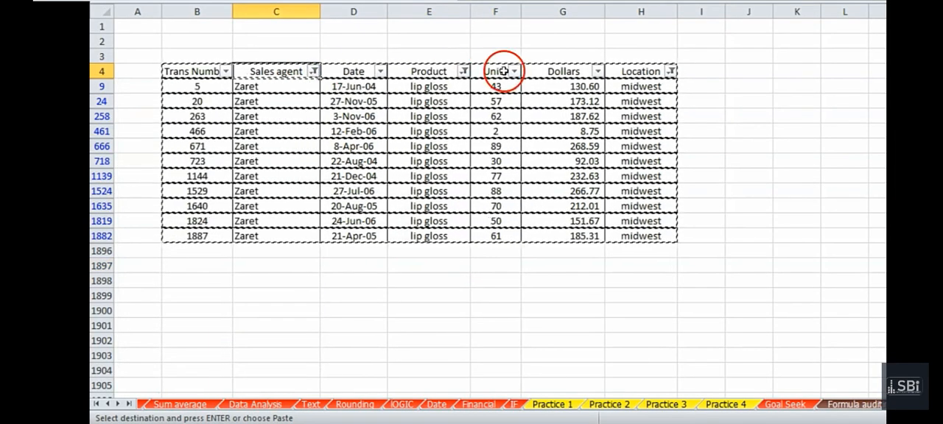
left_click(596, 72)
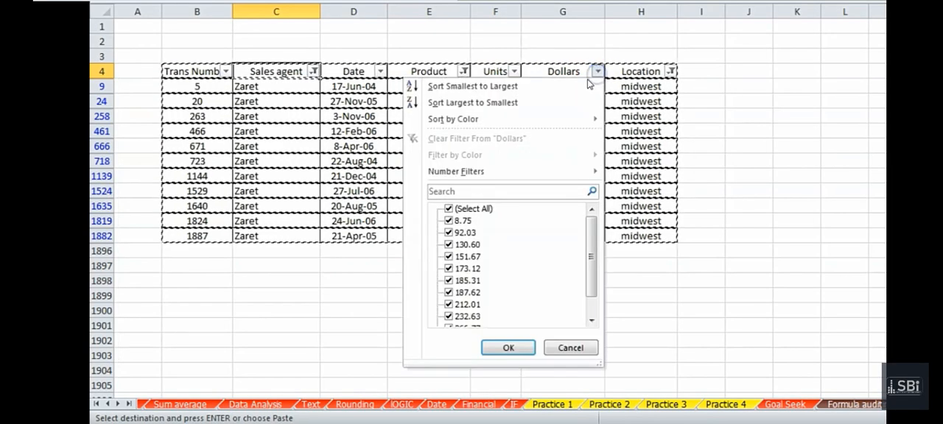
left_click_drag(594, 263, 593, 238)
left_click(259, 87)
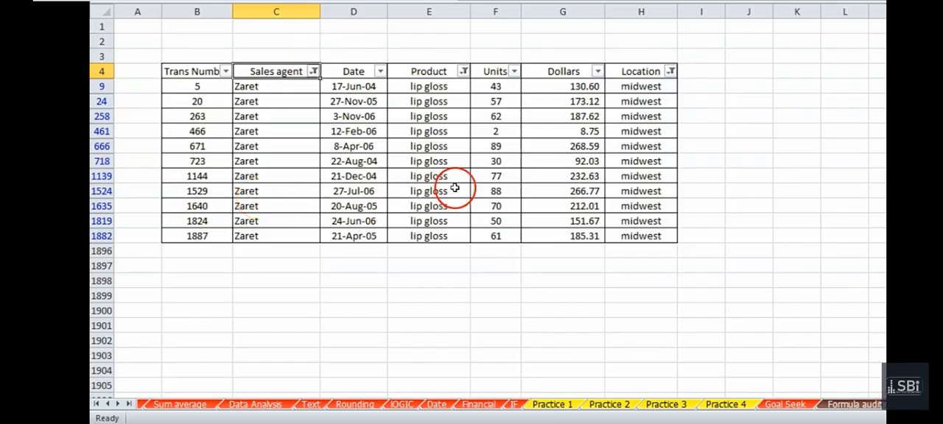
Try sorting the filtered records by Dollars from largest to smallest, and undo the sort
left_click(597, 72)
mouse_move(449, 122)
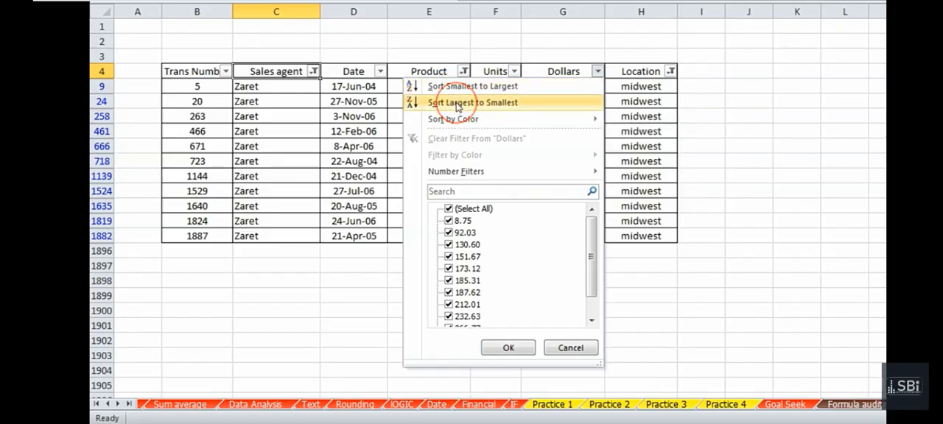
left_click(458, 104)
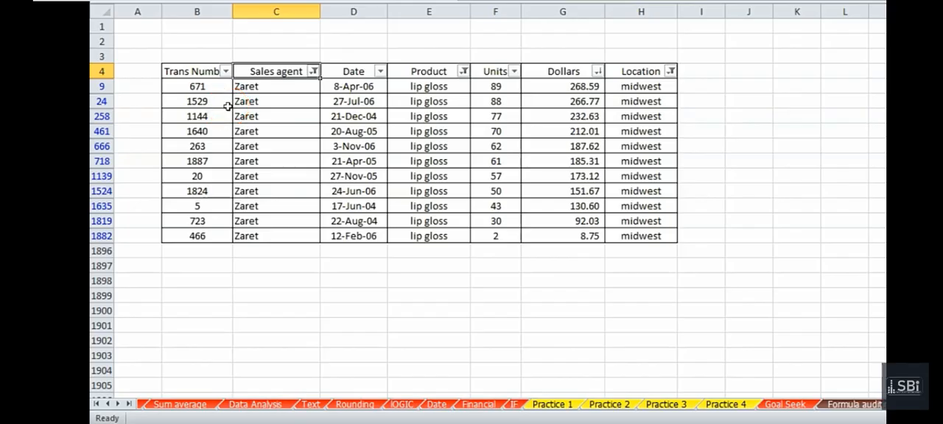
key("ctrl+z")
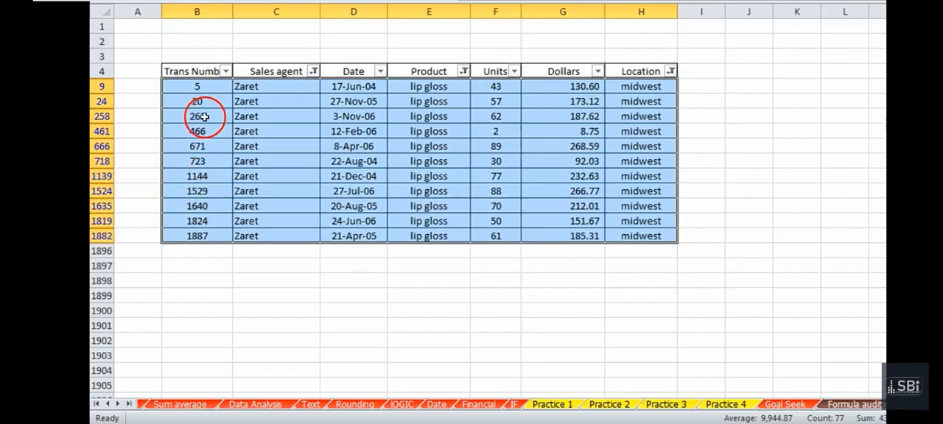
Sort the filtered midwest lip gloss records by Dollars from largest to smallest and switch to the Practice 3 sheet
left_click(597, 71)
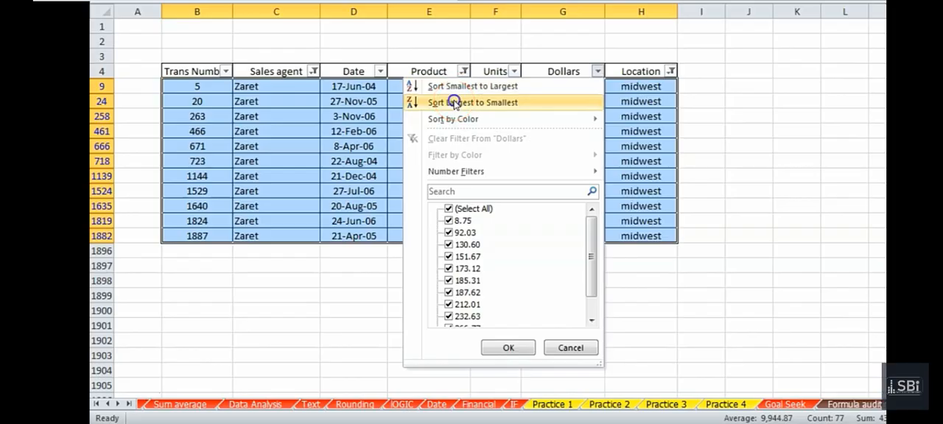
left_click(454, 102)
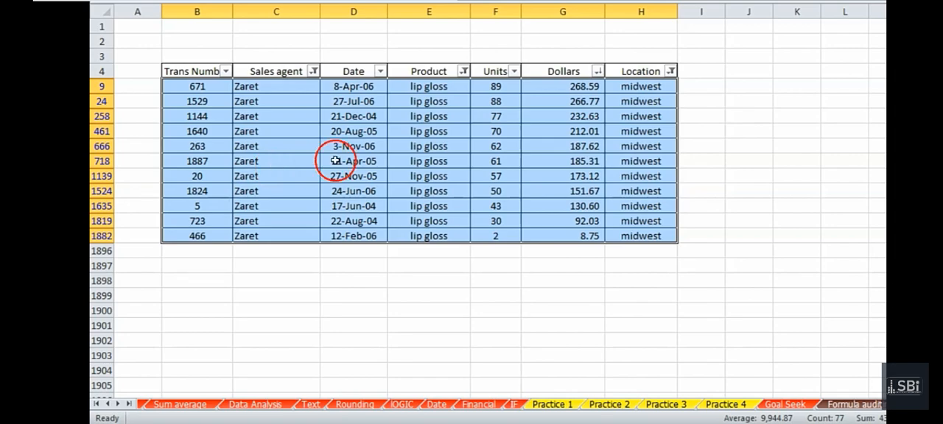
left_click(465, 271)
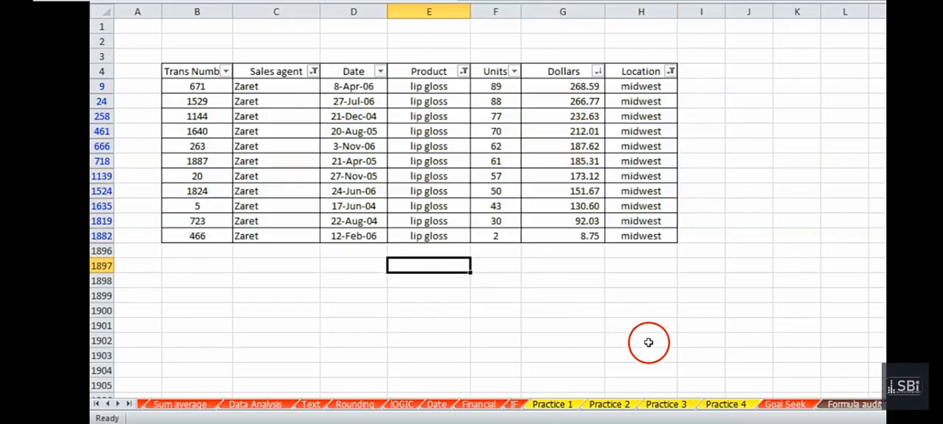
left_click(674, 405)
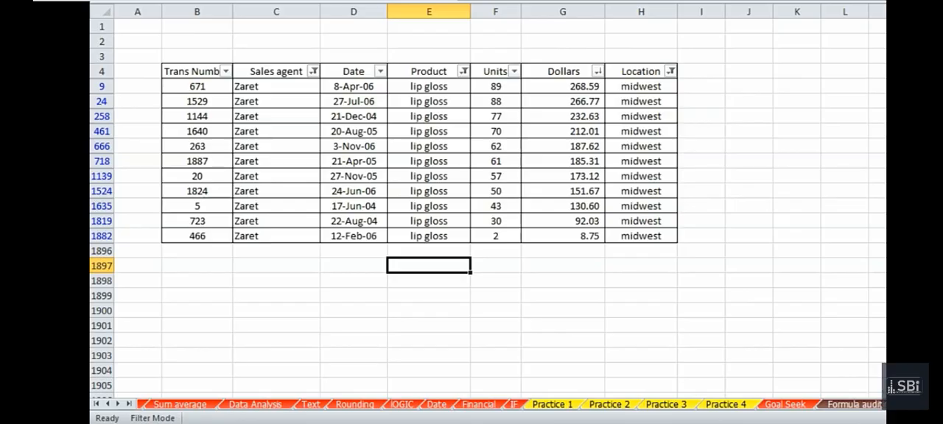
Clear all filters from the transactions table on the sorting sheet and select cell F13
key("alt+a")
key("c")
left_click(482, 205)
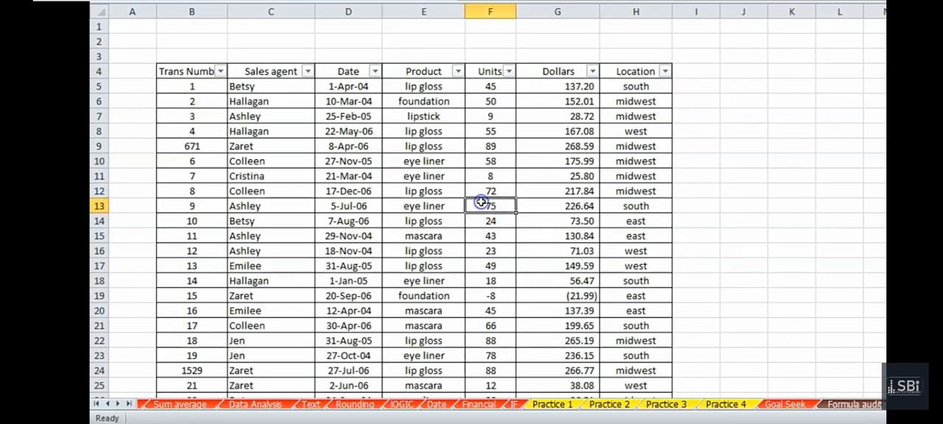
Sort the transactions table by Trans Number from smallest to largest and select cell D15
left_click(485, 194)
key("Page_Down")
key("Page_Down")
key("Page_Up")
key("Page_Up")
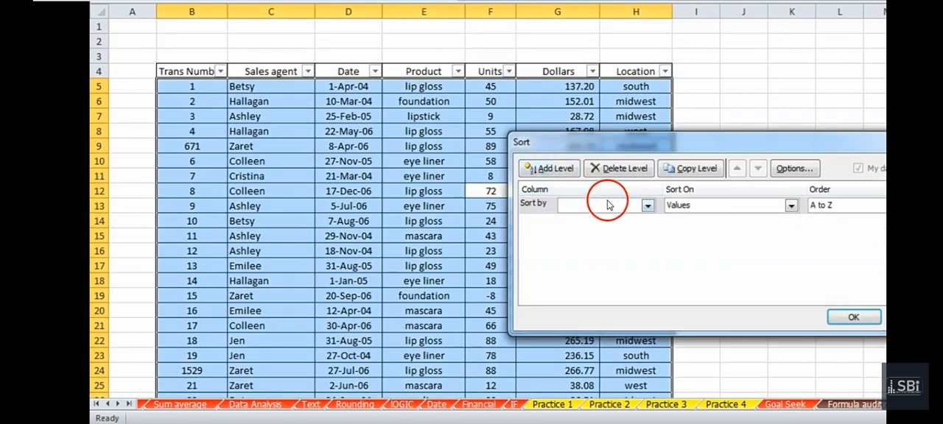
left_click(607, 204)
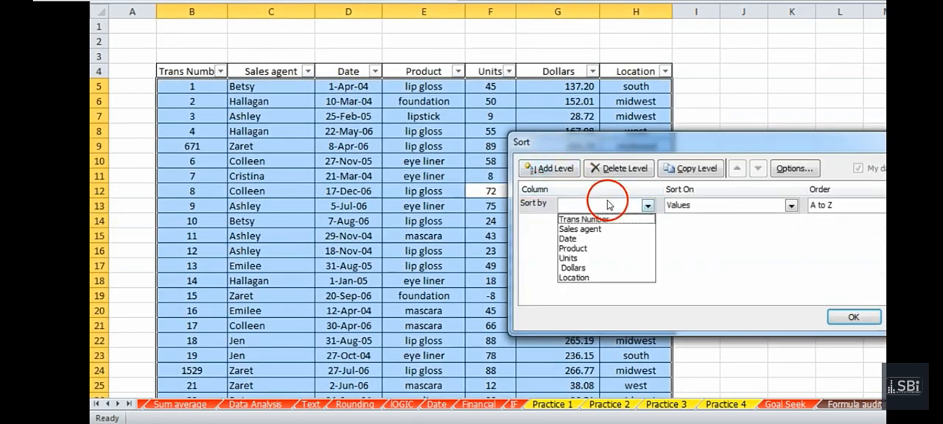
left_click(608, 220)
left_click(852, 317)
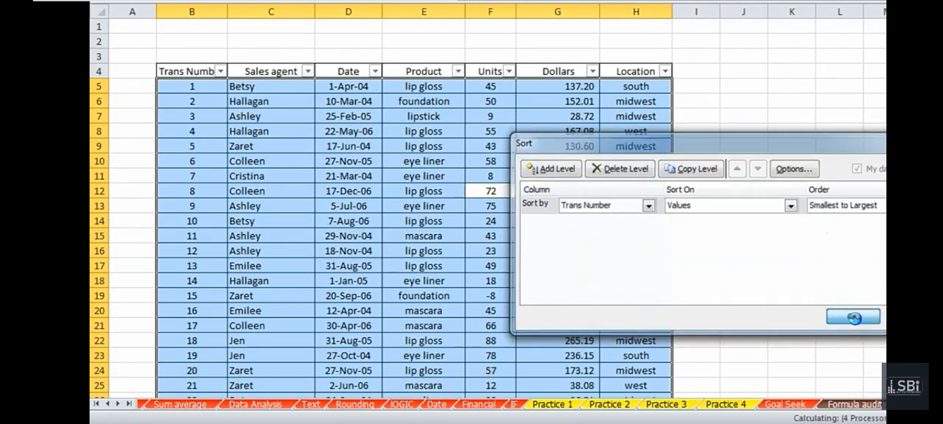
left_click(347, 230)
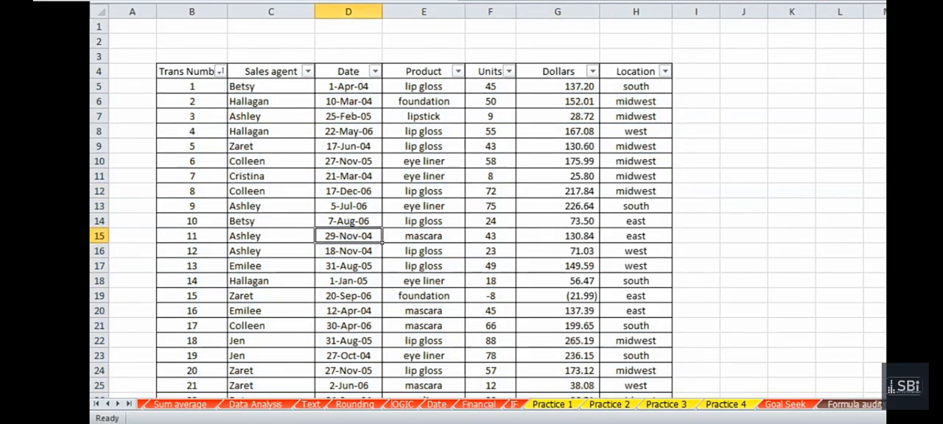
Turn off filtering on the transactions table and select the 22-May-06 date cell in row 8
key("ctrl+shift+l")
left_click(392, 164)
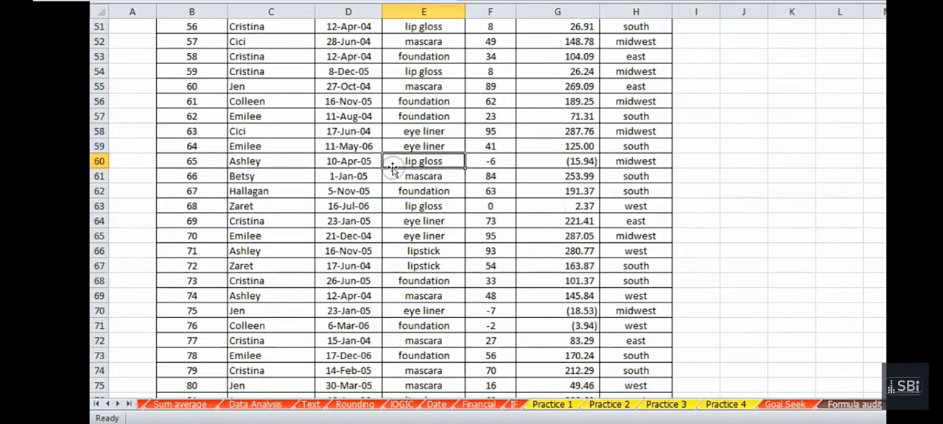
key("Up")
key("Up")
key("Left")
Set up a custom sort of the whole transactions table by Sales agent and by Product, both A to Z
key("ctrl+a")
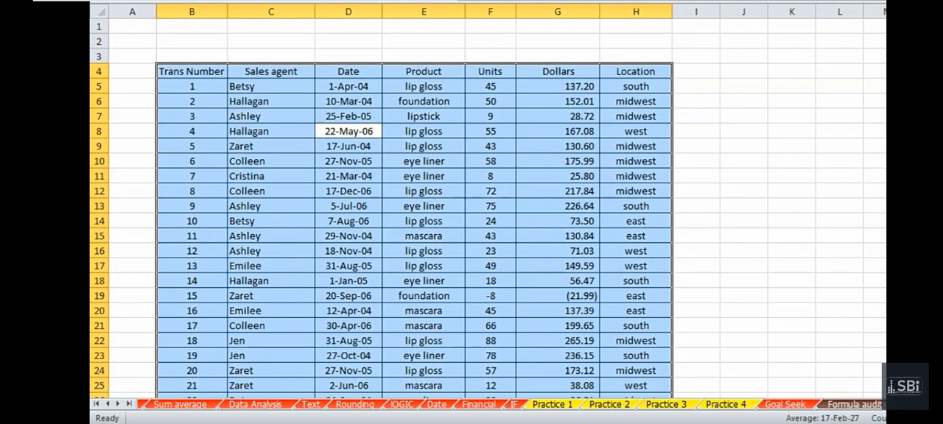
left_click(516, 2)
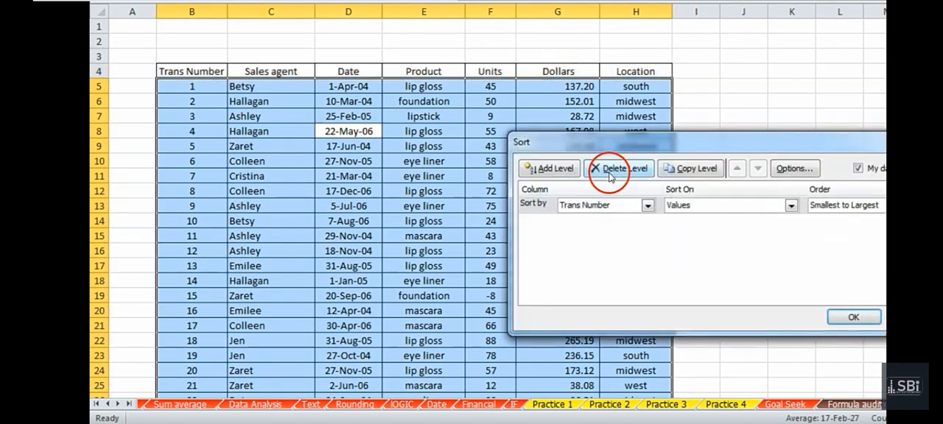
left_click(621, 206)
left_click(621, 230)
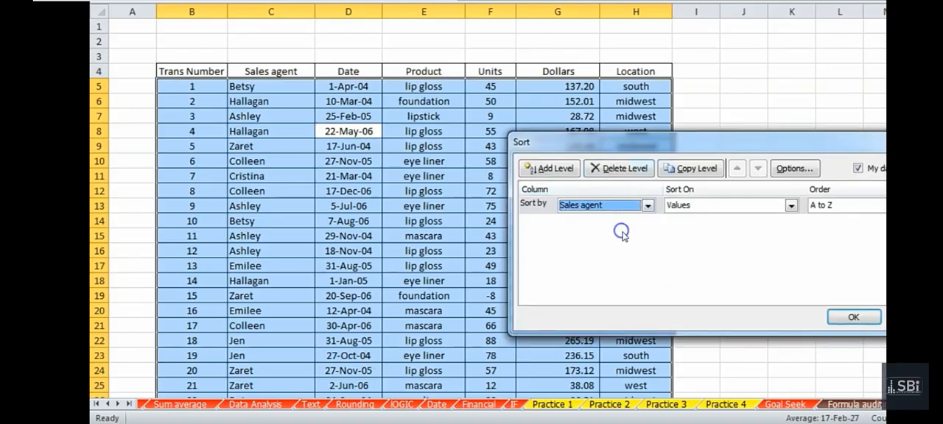
left_click(534, 170)
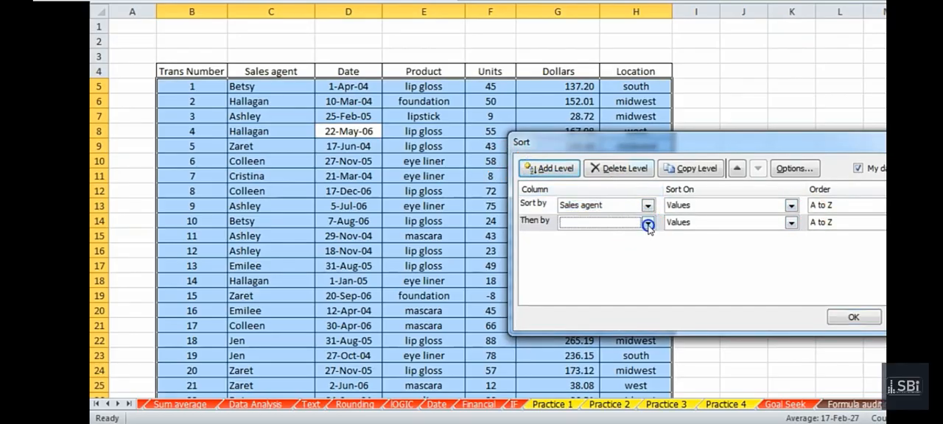
left_click(647, 222)
left_click(629, 265)
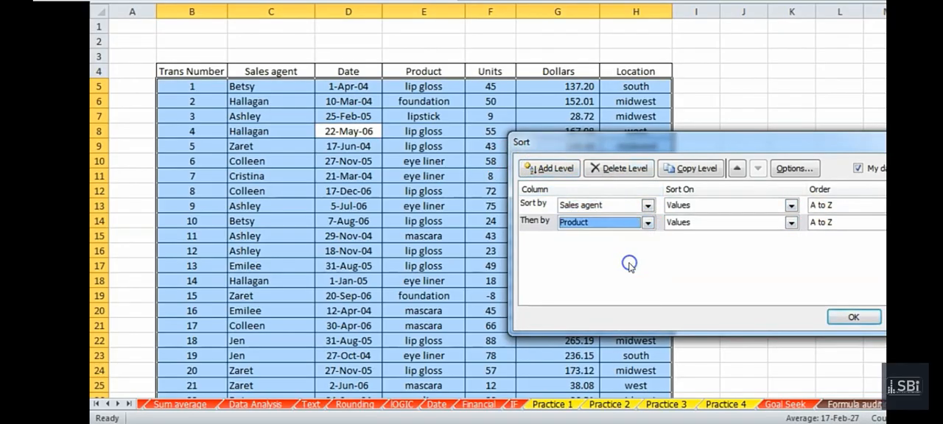
Add Location, A to Z, as the third sort level, apply the sort and select cell E13
left_click(551, 169)
left_click(648, 241)
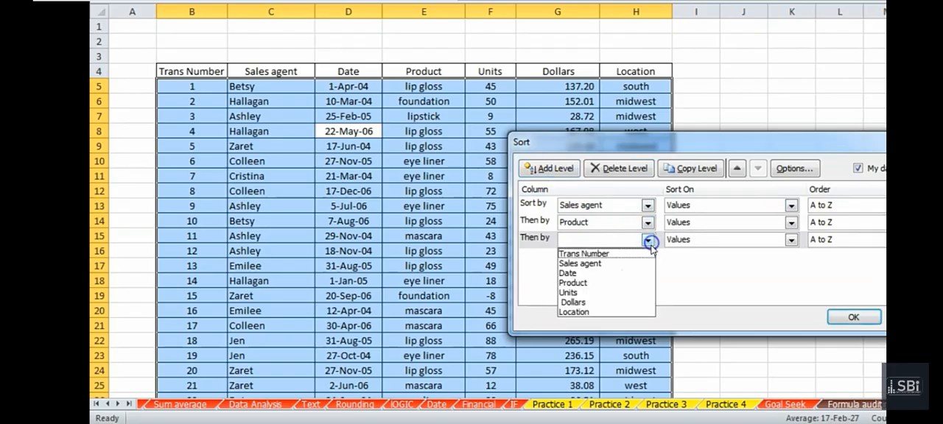
left_click(622, 312)
left_click(845, 312)
left_click(460, 212)
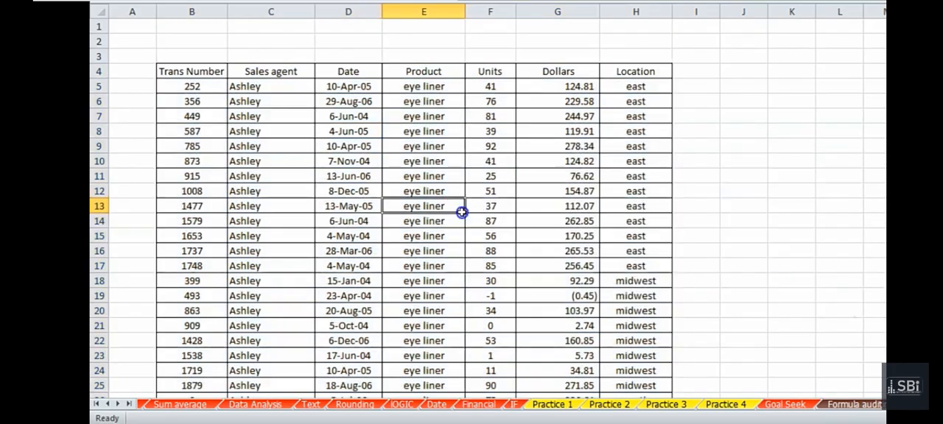
Review the order of the sorted records and switch to the Practice 3 sheet
key("Down")
key("Down")
key("Page_Down")
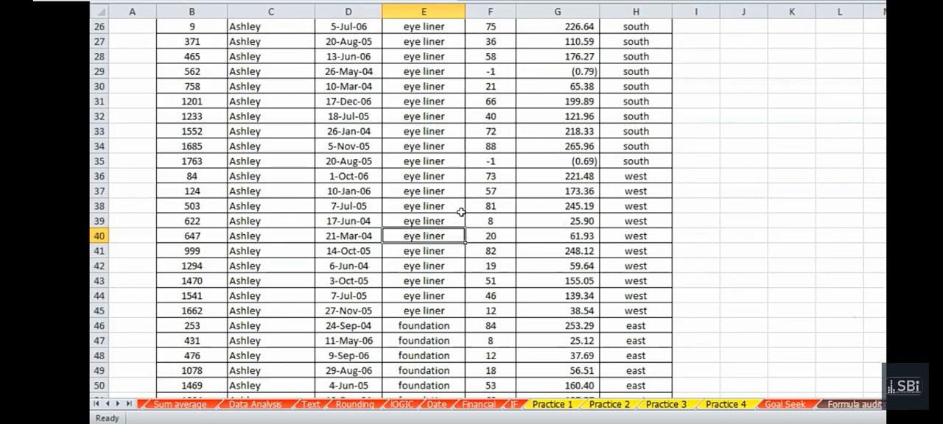
left_click(663, 404)
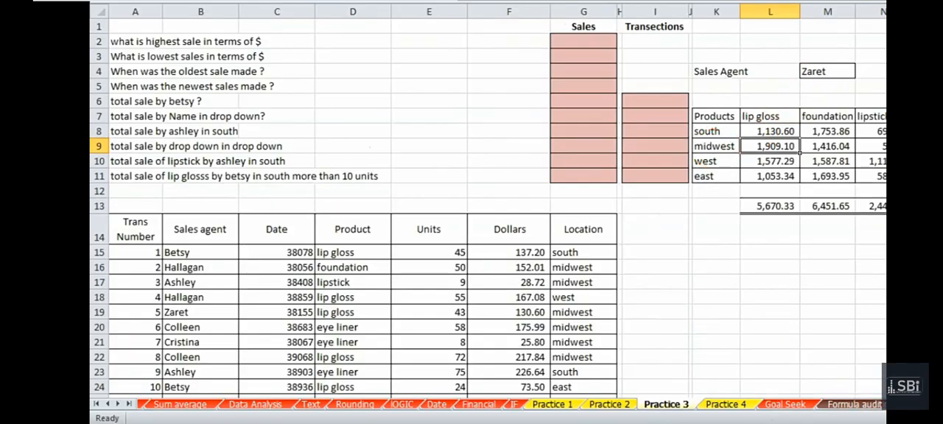
Return to the sorted transactions and browse down to the foundation and lip gloss records of the agent named in the Practice 3 summary
left_click(900, 404)
left_click(332, 283)
key("Page_Down")
key("Page_Down")
key("Page_Down")
key("Page_Down")
key("Page_Down")
key("Page_Down")
key("Page_Down")
key("Page_Down")
key("Page_Down")
key("Page_Down")
key("Page_Down")
key("Page_Down")
key("Page_Down")
key("Page_Down")
key("Page_Down")
key("Page_Down")
key("Page_Down")
key("Page_Down")
key("Page_Down")
key("Page_Down")
key("Page_Down")
key("Page_Down")
key("Page_Down")
key("Page_Down")
key("Page_Down")
key("Page_Down")
key("Page_Down")
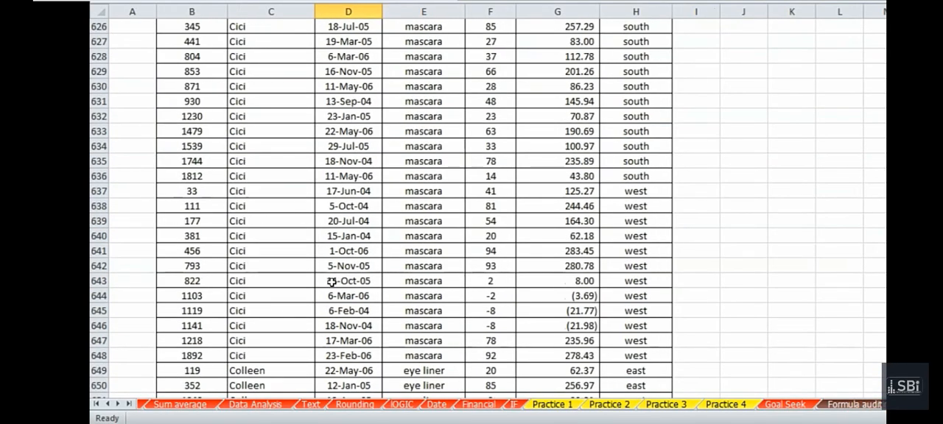
key("Page_Down")
key("Page_Down")
key("Page_Down")
key("Page_Down")
key("Page_Down")
key("Page_Down")
key("Page_Down")
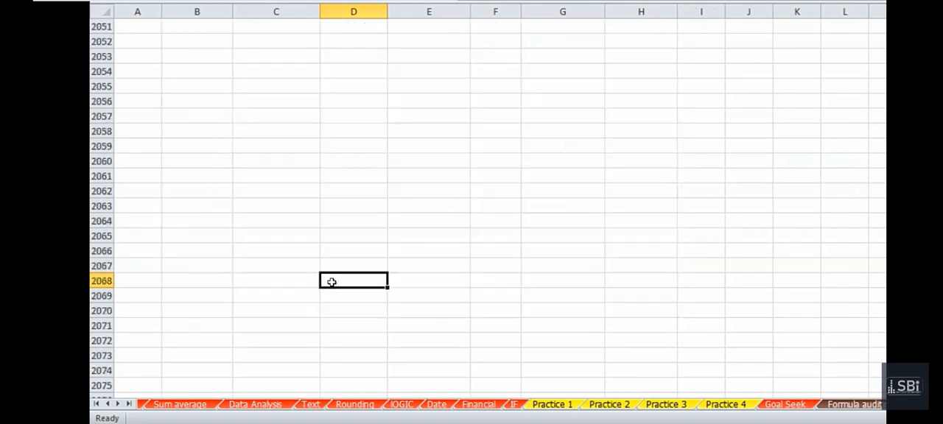
key("Page_Up")
key("Page_Up")
key("Page_Up")
key("Page_Up")
key("Page_Up")
key("Page_Up")
key("Page_Up")
key("Page_Up")
key("Page_Up")
key("Page_Up")
key("Page_Up")
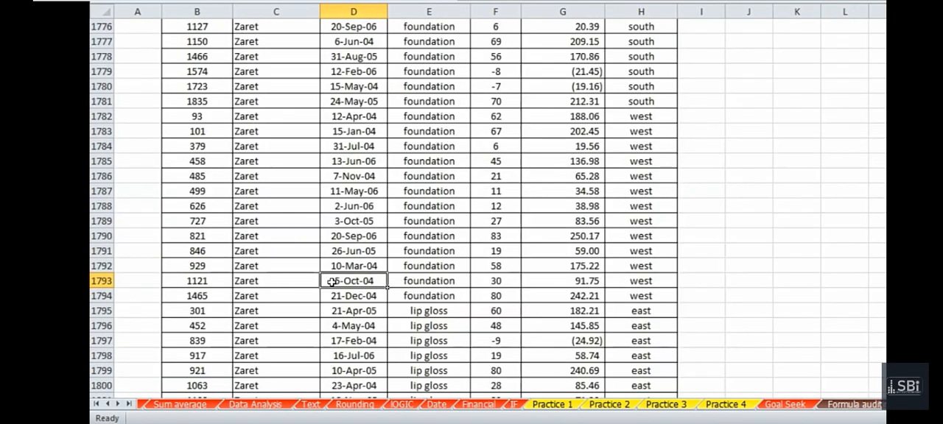
Locate the first lip gloss record below that agent's foundation records by selecting cell E1795
left_click(369, 296)
key("Down")
key("Down")
key("Down")
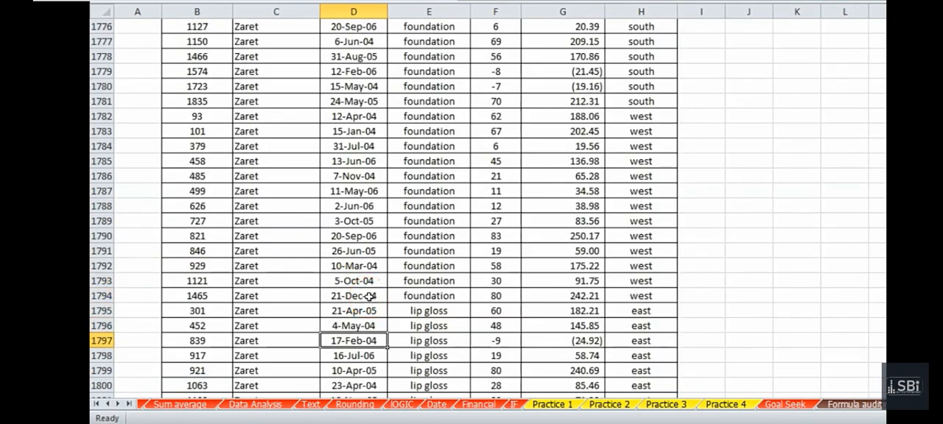
key("Up")
key("Right")
key("Up")
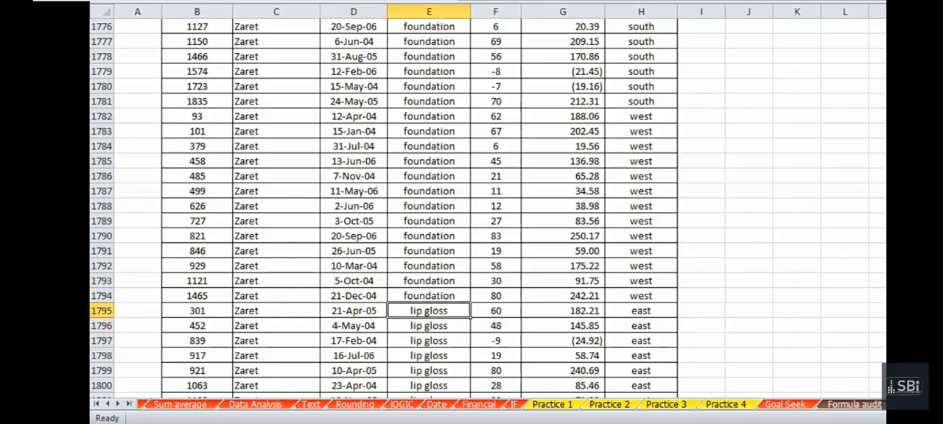
Check the midwest row in the Practice 3 summary and return to the sorted transactions
left_click(666, 405)
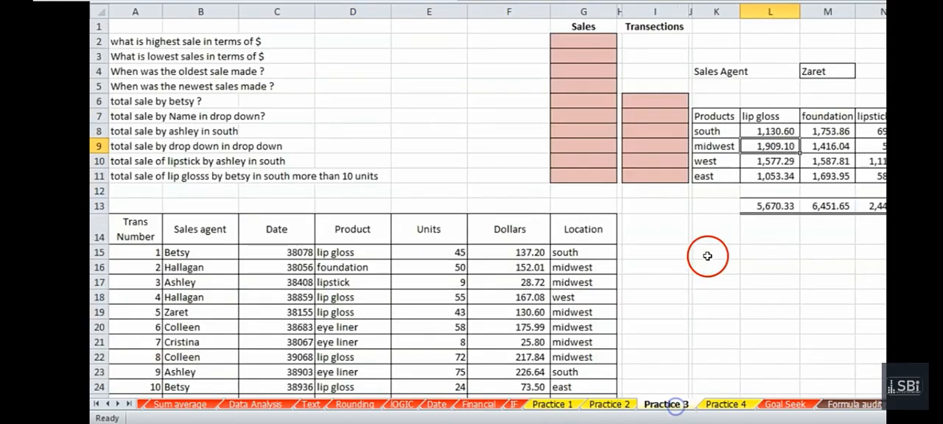
left_click(726, 148)
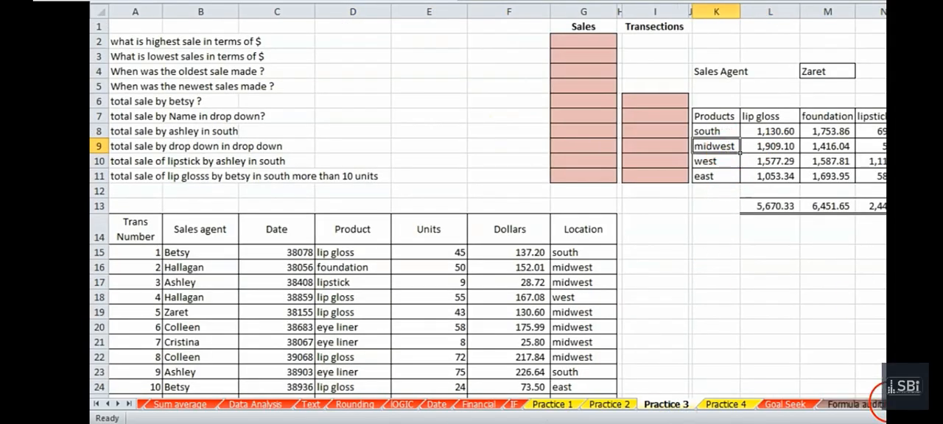
left_click(912, 404)
Find that agent's first midwest lip gloss record and select its product cell, E1805
key("Down")
key("Down")
key("Down")
key("Down")
key("Down")
key("Down")
key("Down")
key("Down")
key("Down")
key("Down")
key("Down")
key("Down")
key("Down")
key("Down")
key("Down")
key("Down")
key("Down")
key("Down")
key("Down")
key("Down")
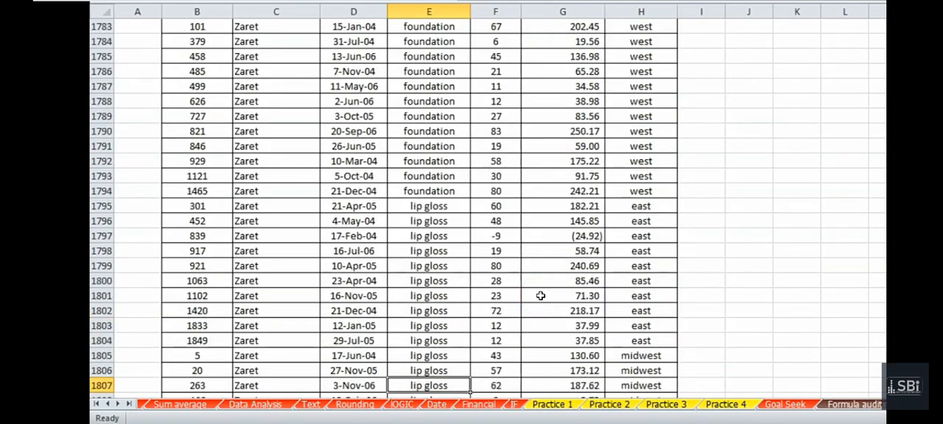
left_click(461, 228)
key("Up")
key("Down")
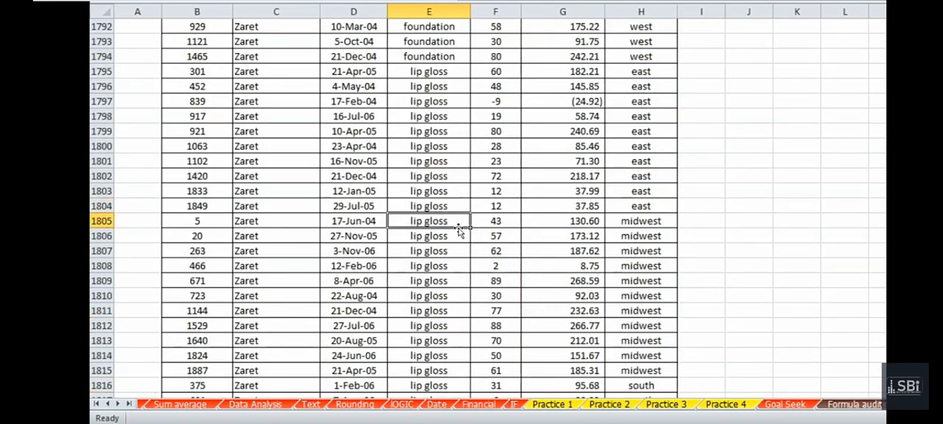
Select the entire rows 1805 to 1815 holding the agent's midwest lip gloss records
key("shift+Down")
key("shift+Down")
key("shift+Down")
key("shift+Down")
key("shift+Down")
key("shift+Down")
key("shift+Down")
key("shift+Down")
key("shift+Down")
key("shift+Down")
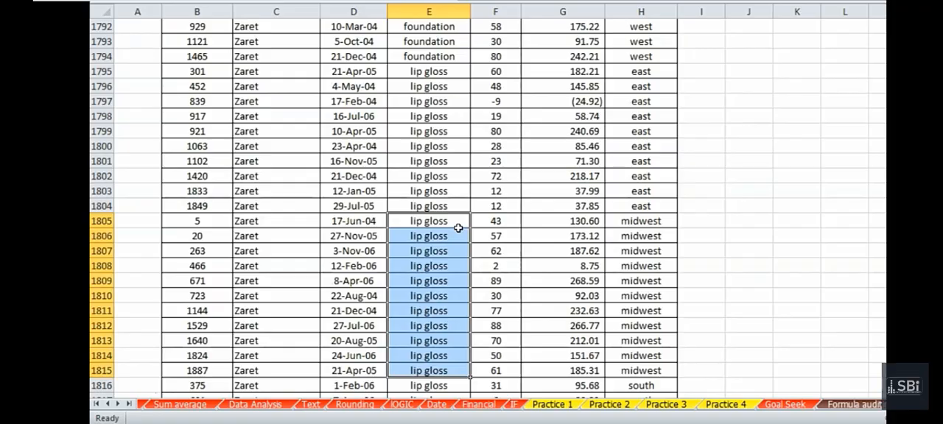
key("shift+space")
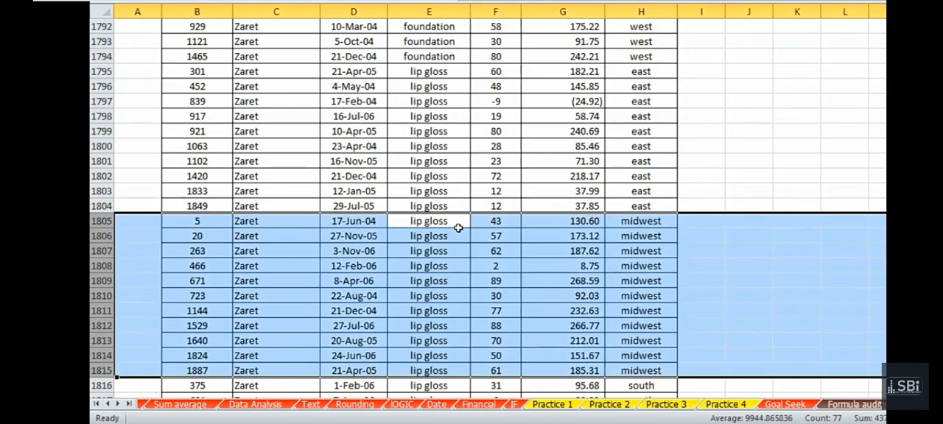
Reselect only the product cells of the midwest lip gloss records, from E1805 downward
left_click(458, 229)
key("shift+Down")
key("shift+Down")
key("shift+Down")
key("shift+Down")
key("shift+Down")
key("shift+Down")
key("shift+Down")
key("shift+Down")
key("shift+Down")
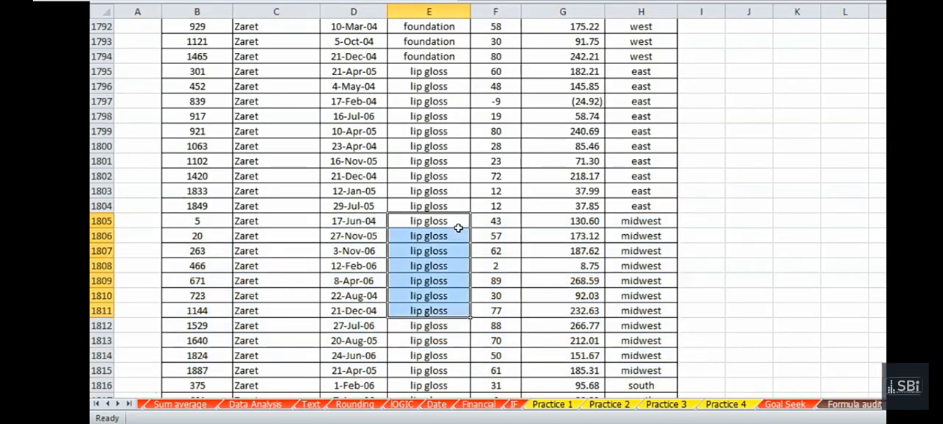
key("shift+Down")
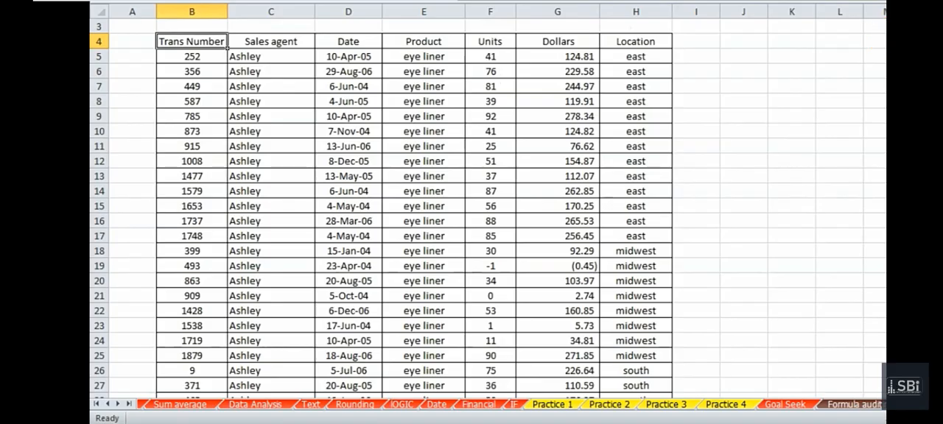
Turn filtering back on and show only the records of the last sales agent in the Sales agent filter
key("ctrl+shift+l")
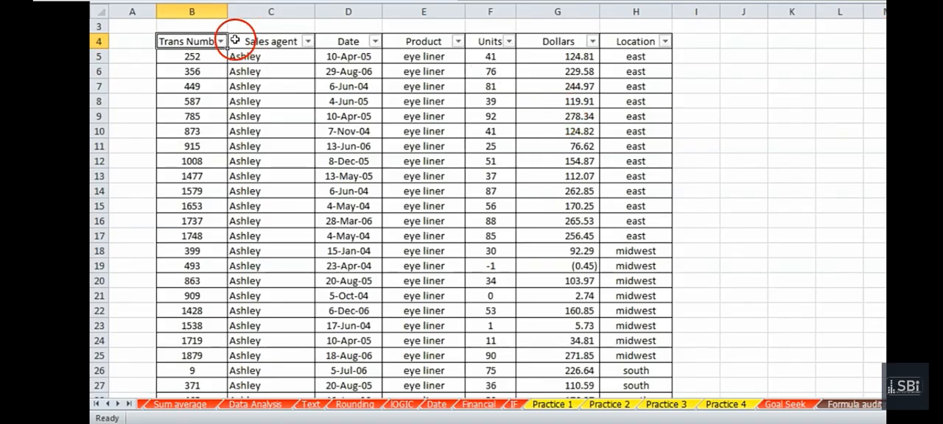
left_click(307, 41)
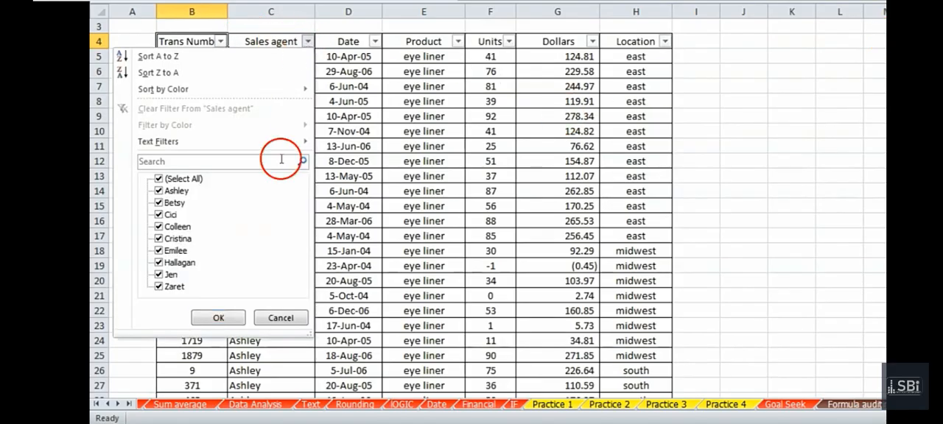
left_click(158, 179)
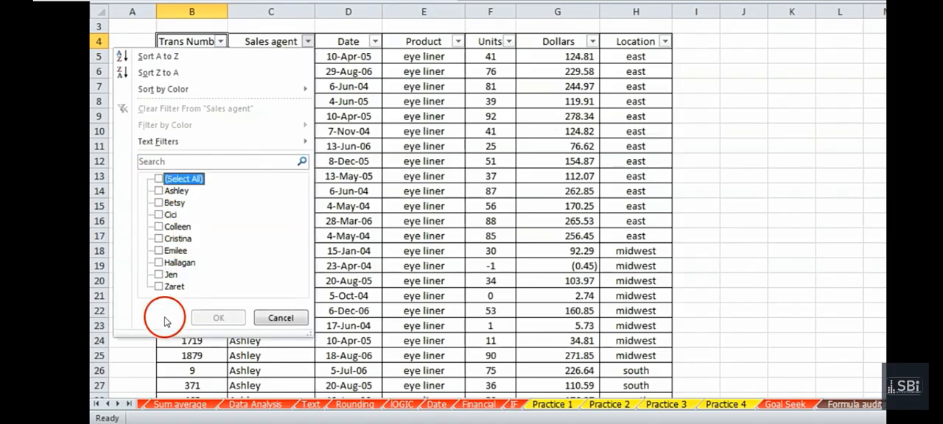
left_click(158, 286)
left_click(218, 317)
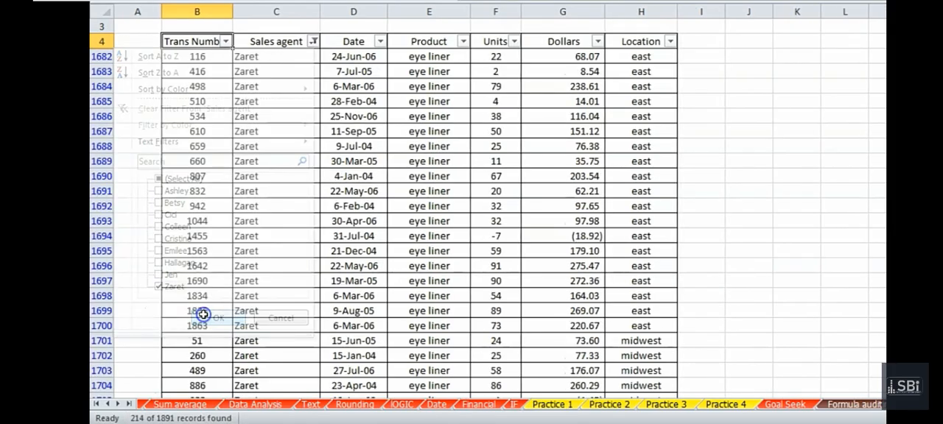
Filter the Product column to show only lip gloss
left_click(462, 43)
left_click(314, 178)
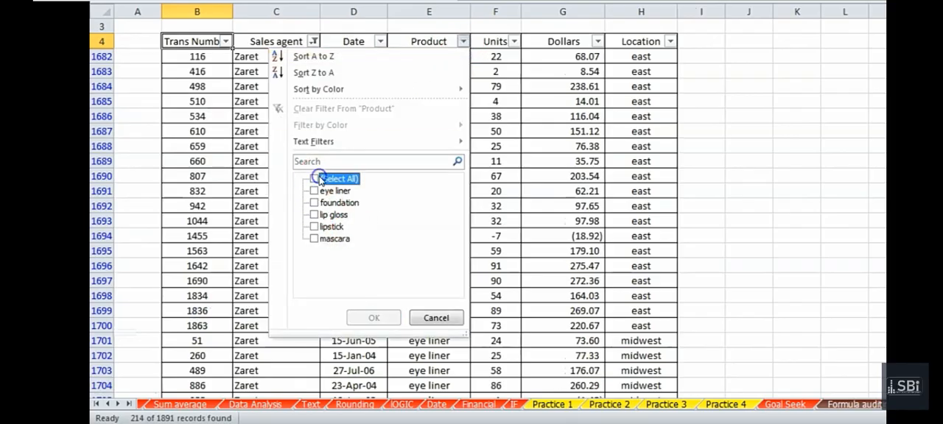
left_click(314, 214)
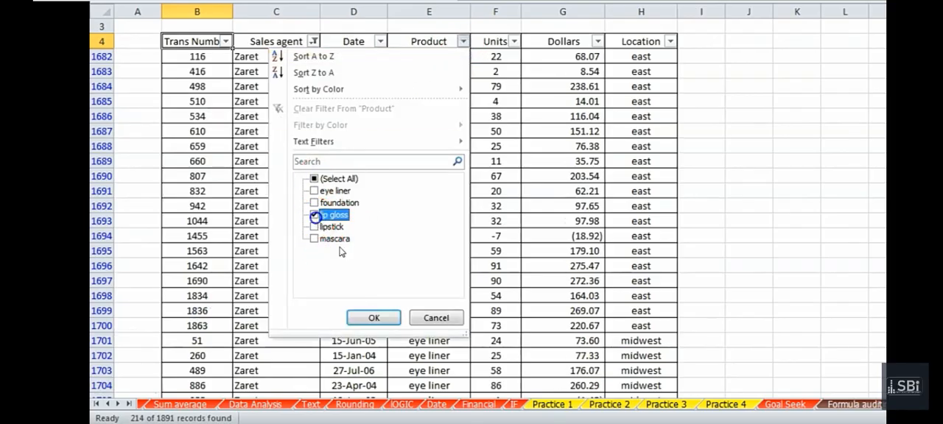
left_click(373, 317)
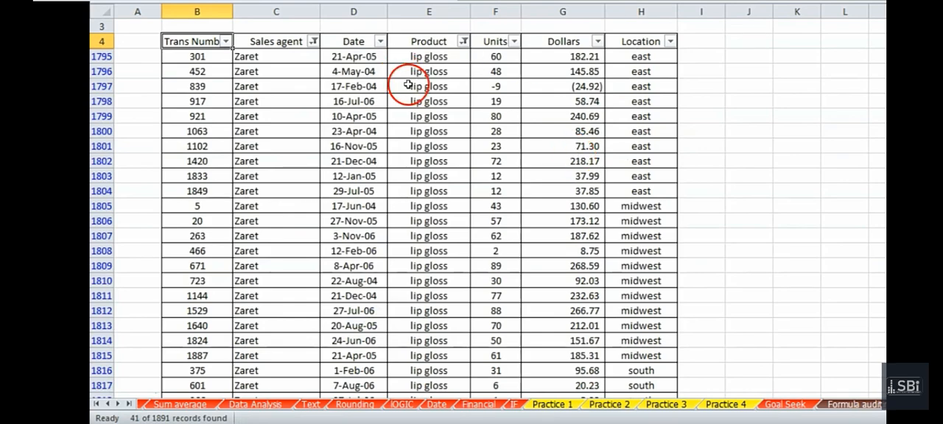
Filter the Location column to show only midwest records
left_click(668, 41)
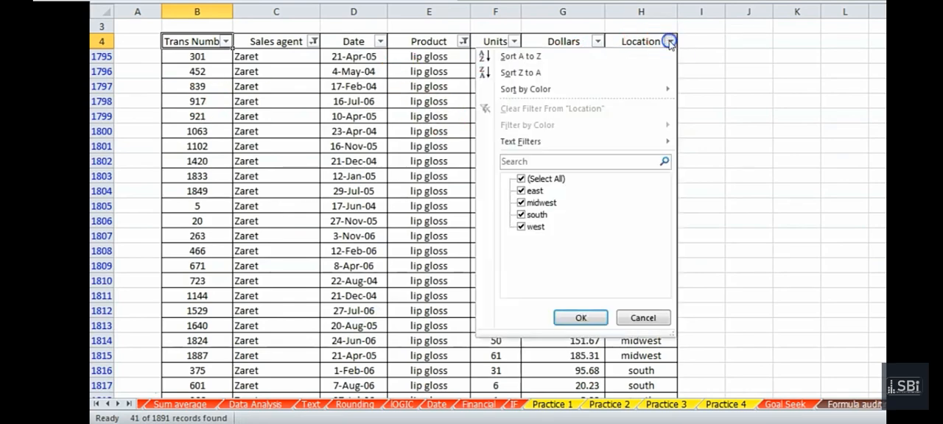
left_click(523, 179)
left_click(523, 202)
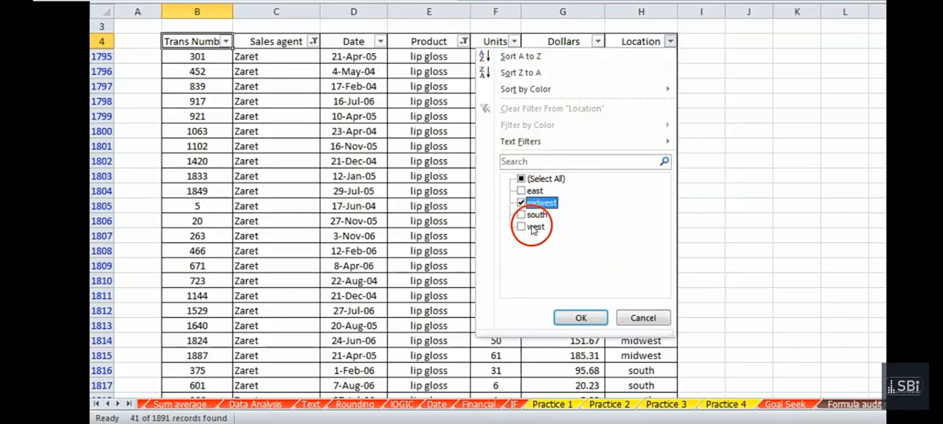
left_click(580, 317)
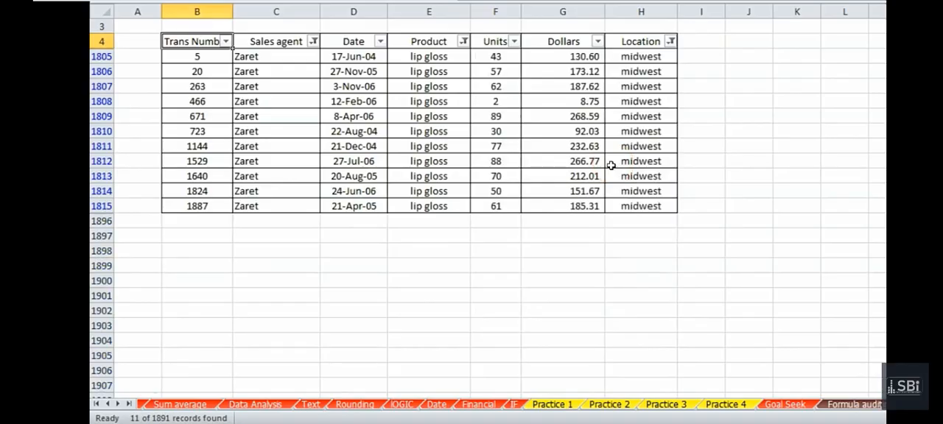
Enter a SUM formula in cell G1897, below the filtered table, that adds up the Dollars column above it
left_click(570, 228)
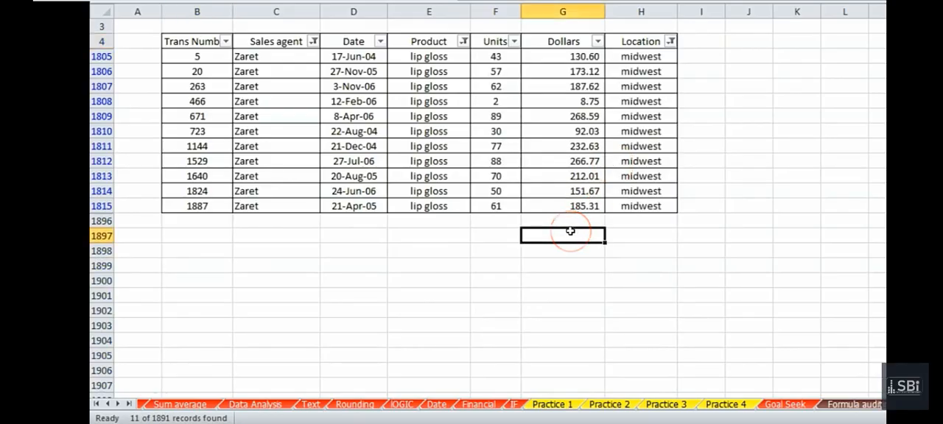
left_click(546, 232)
type("=sum")
key("Tab")
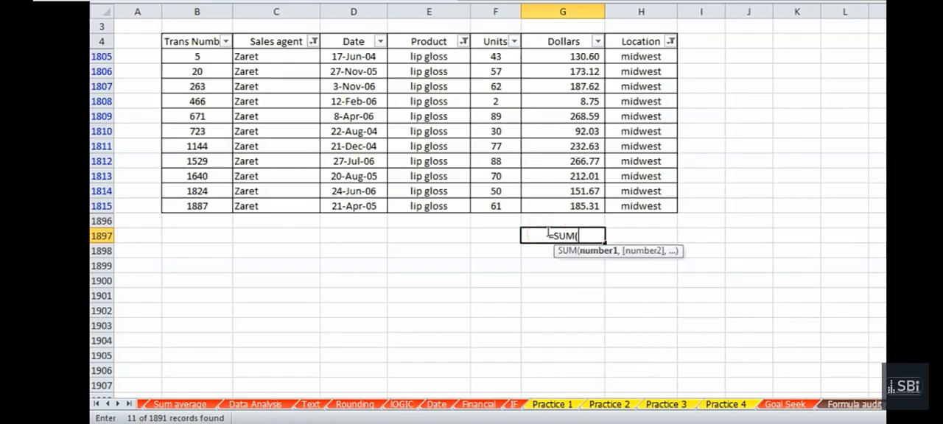
left_click_drag(546, 220, 546, 41)
key("Return")
Compare the SUM result in G1897 with the total of the filtered dollar amounts in G1805 to G1815
left_click(551, 235)
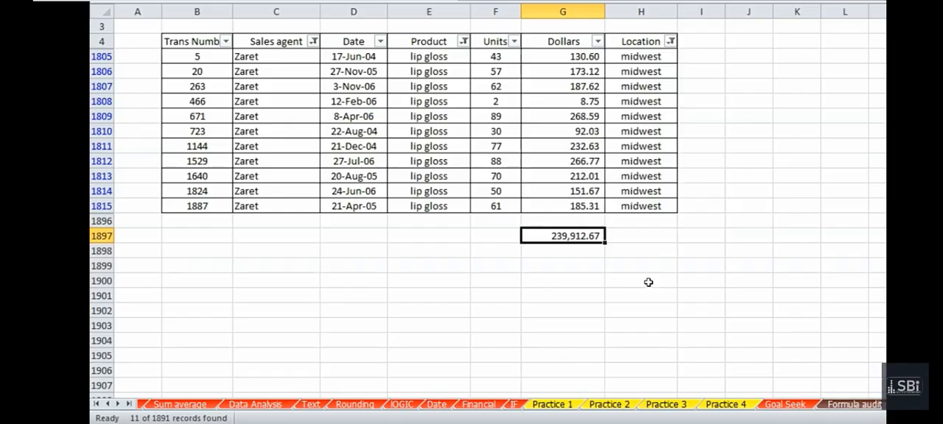
left_click_drag(542, 69, 559, 197)
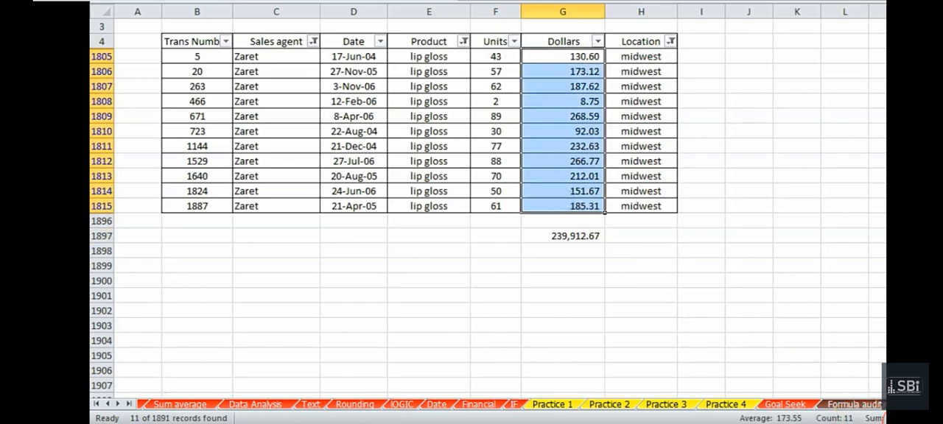
left_click(543, 233)
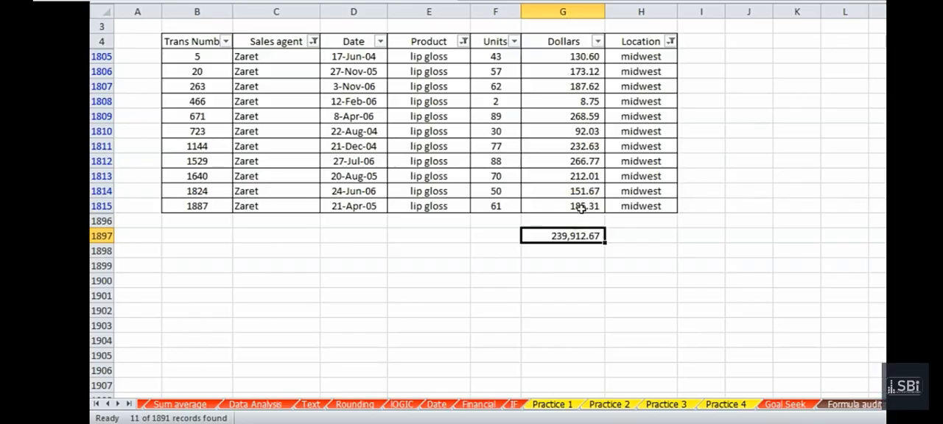
left_click(214, 296)
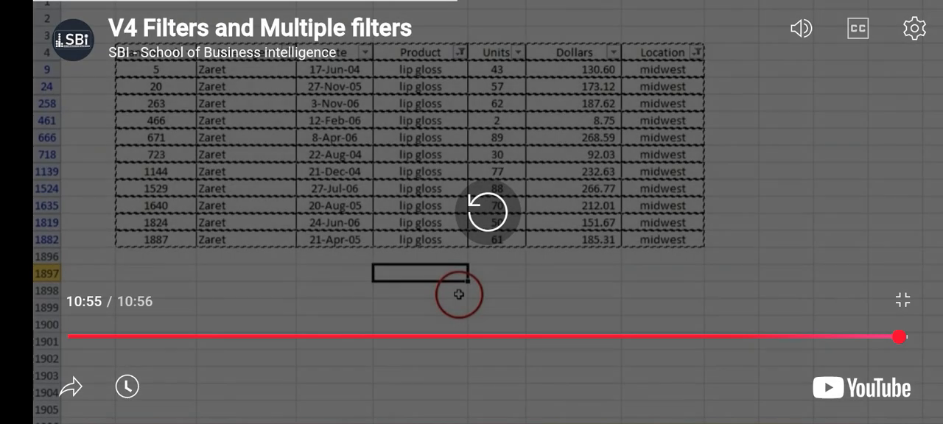
left_click(77, 166)
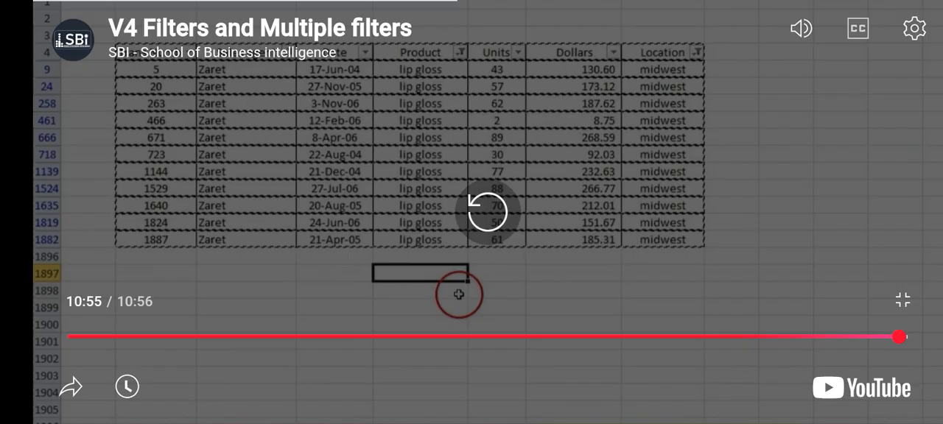